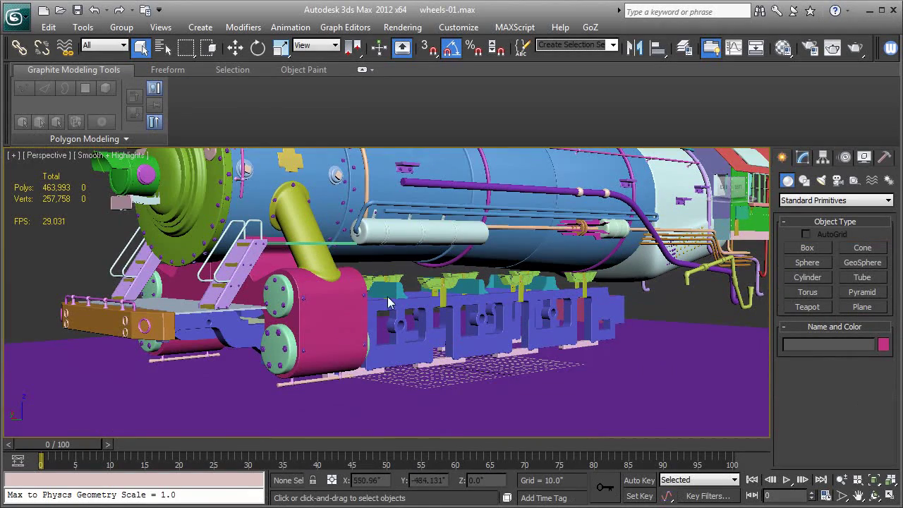
Step: Examine the locomotive model from the cylinders and chassis back to the cab's side wall
{"action": "middle_click_drag", "start_coordinate": [500, 319], "coordinate": [473, 367]}
{"action": "middle_click_drag", "start_coordinate": [530, 289], "coordinate": [463, 313], "text": "alt"}
{"action": "middle_click_drag", "start_coordinate": [533, 311], "coordinate": [399, 290]}
{"action": "middle_click_drag", "start_coordinate": [550, 300], "coordinate": [441, 303]}
{"action": "scroll", "coordinate": [442, 303], "scroll_direction": "up", "scroll_amount": 3}
{"action": "middle_click_drag", "start_coordinate": [590, 301], "coordinate": [458, 313]}
{"action": "middle_click_drag", "start_coordinate": [459, 313], "coordinate": [399, 344]}
{"action": "scroll", "coordinate": [399, 345], "scroll_direction": "up", "scroll_amount": 3}
{"action": "middle_click_drag", "start_coordinate": [536, 343], "coordinate": [385, 371]}
{"action": "middle_click_drag", "start_coordinate": [589, 271], "coordinate": [590, 240]}
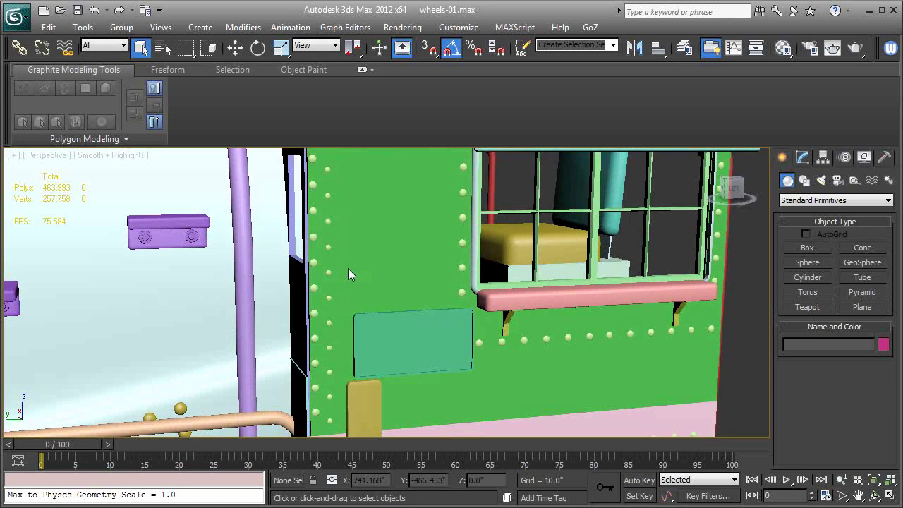
{"action": "middle_click_drag", "start_coordinate": [487, 330], "coordinate": [496, 278]}
{"action": "middle_click_drag", "start_coordinate": [390, 368], "coordinate": [522, 318], "text": "alt"}
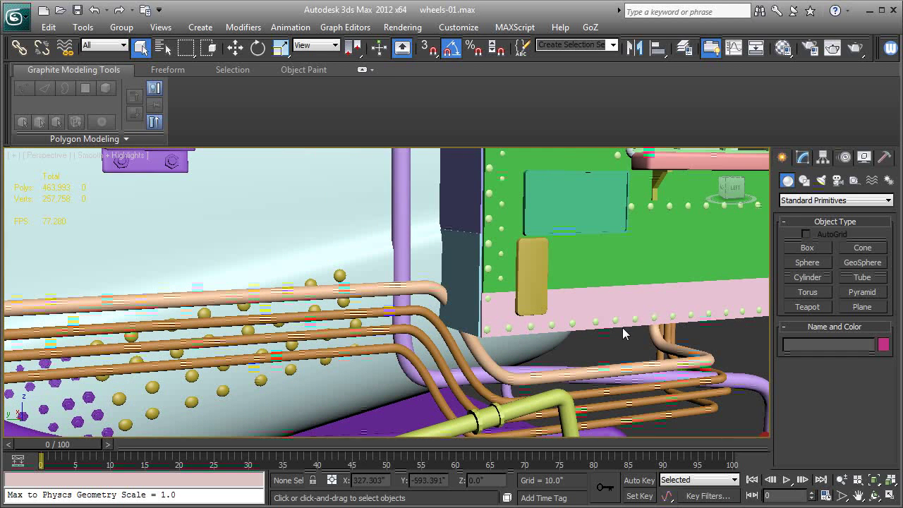
Step: Inspect the cab exterior, the pipework beneath it and the boiler side up to the front cylinders
{"action": "middle_click_drag", "start_coordinate": [616, 325], "coordinate": [620, 339]}
{"action": "scroll", "coordinate": [620, 338], "scroll_direction": "down", "scroll_amount": 5}
{"action": "middle_click_drag", "start_coordinate": [499, 308], "coordinate": [474, 353]}
{"action": "scroll", "coordinate": [524, 354], "scroll_direction": "down", "scroll_amount": 4}
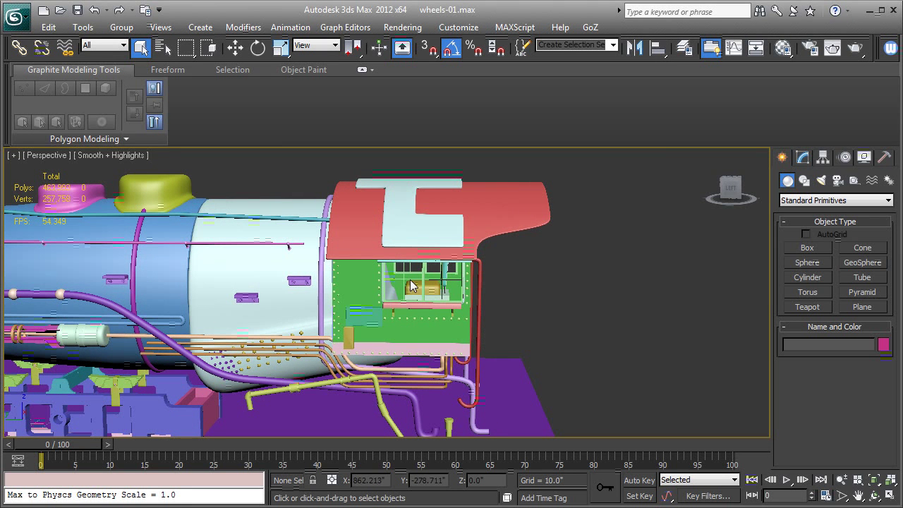
{"action": "middle_click_drag", "start_coordinate": [417, 286], "coordinate": [623, 247]}
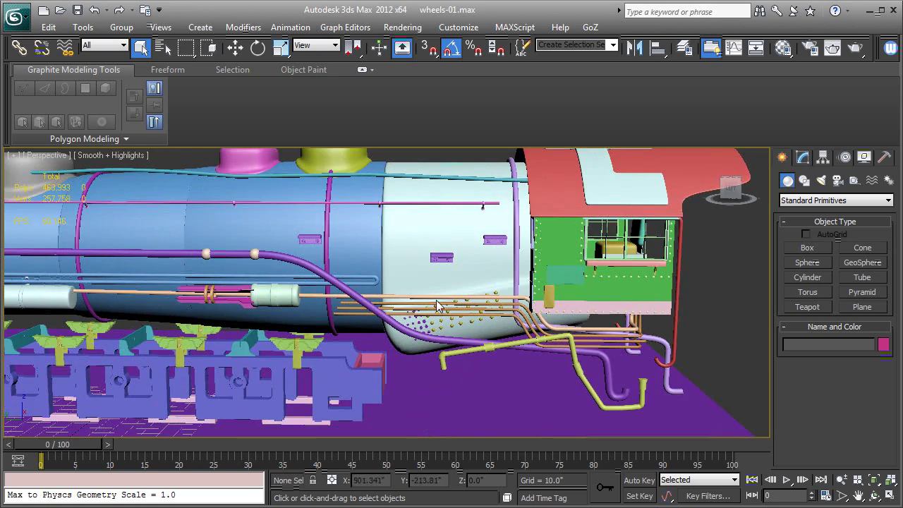
{"action": "middle_click_drag", "start_coordinate": [363, 302], "coordinate": [403, 300], "text": "alt"}
{"action": "middle_click_drag", "start_coordinate": [248, 302], "coordinate": [458, 303]}
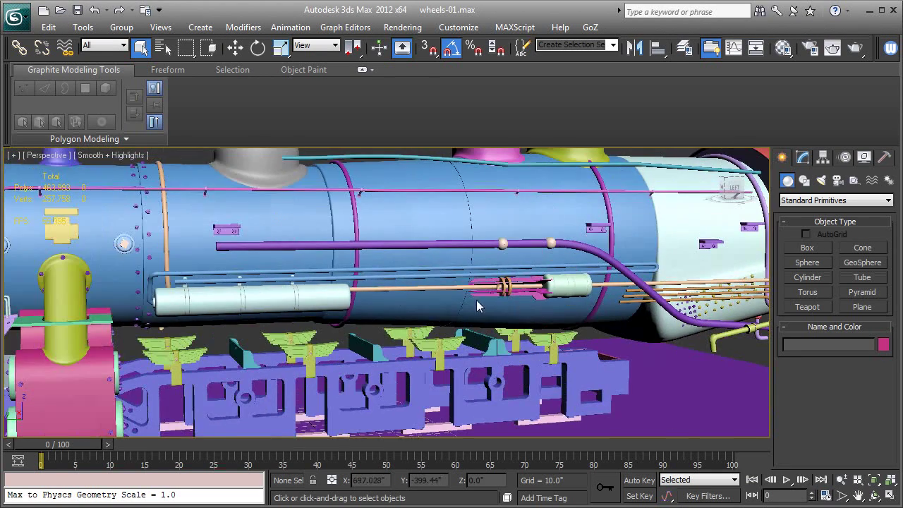
{"action": "middle_click_drag", "start_coordinate": [170, 294], "coordinate": [432, 278]}
{"action": "middle_click_drag", "start_coordinate": [735, 188], "coordinate": [645, 186]}
Step: Create a new layer named Wheels
{"action": "left_click", "coordinate": [684, 48]}
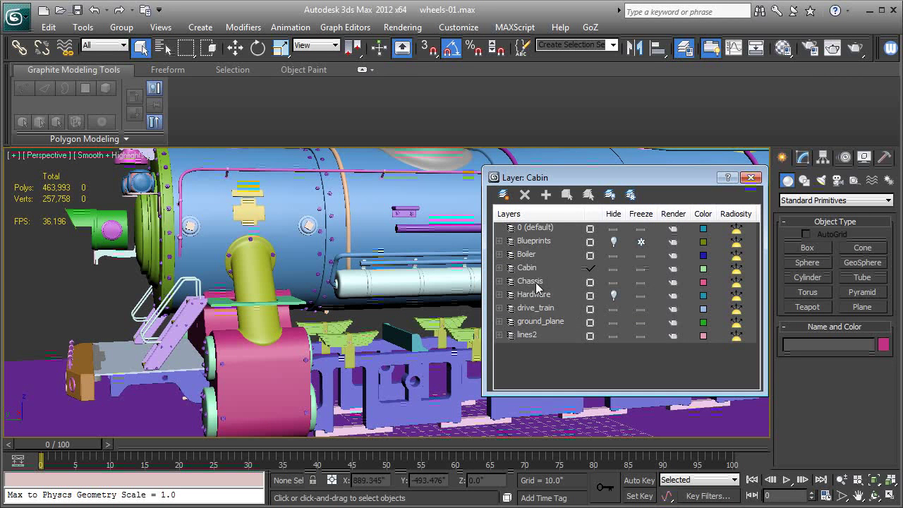
{"action": "left_click", "coordinate": [503, 196]}
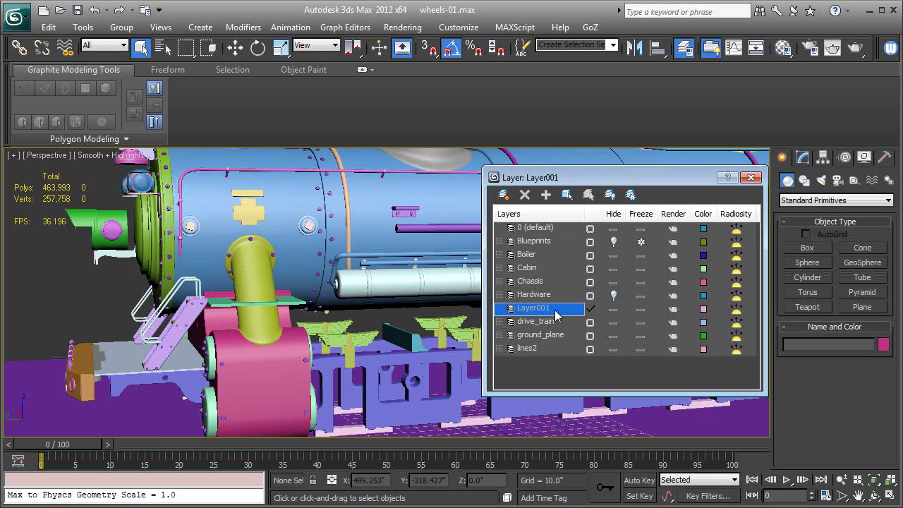
{"action": "type", "text": "Wheels"}
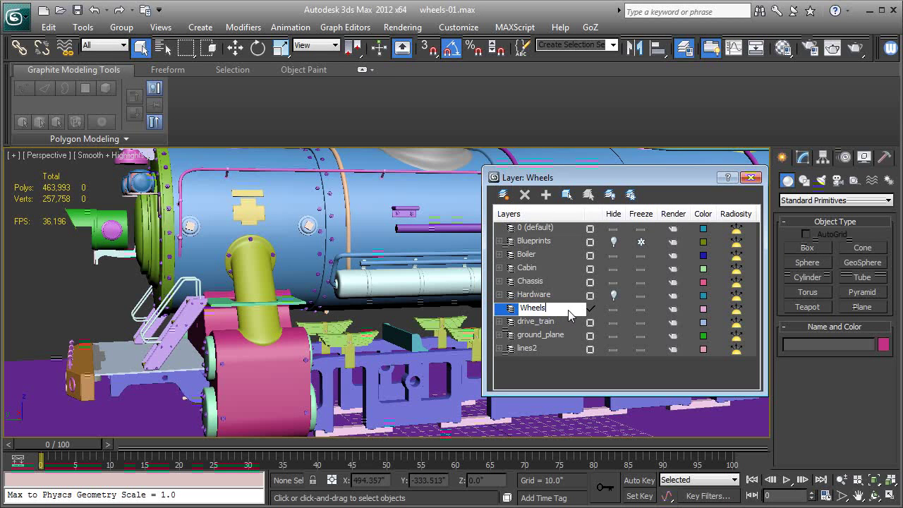
{"action": "key", "text": "Return"}
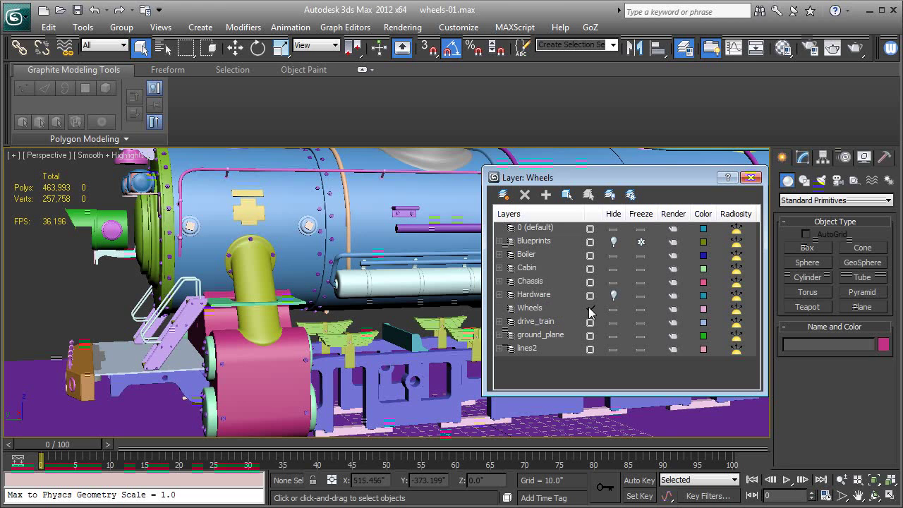
Step: Unhide and unfreeze the Blueprints layer, then close the layer manager
{"action": "left_click", "coordinate": [613, 241]}
{"action": "left_click", "coordinate": [641, 240]}
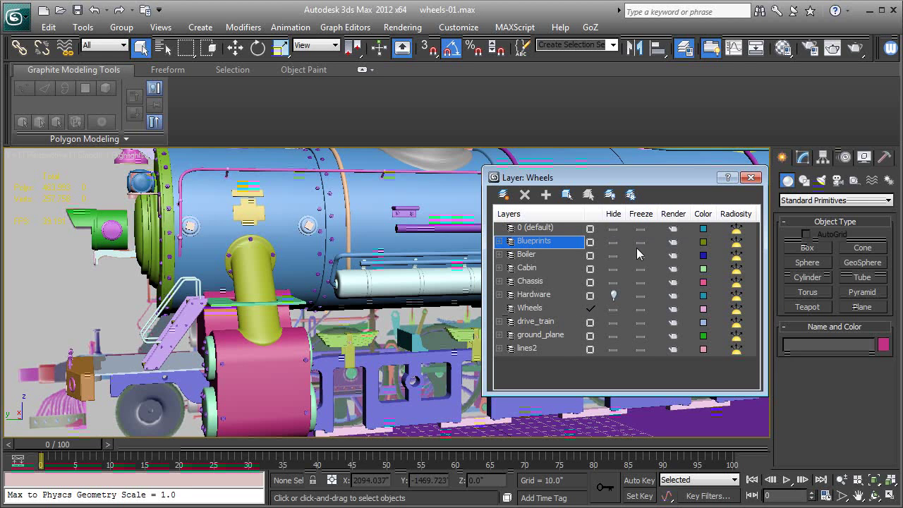
{"action": "left_click", "coordinate": [543, 308]}
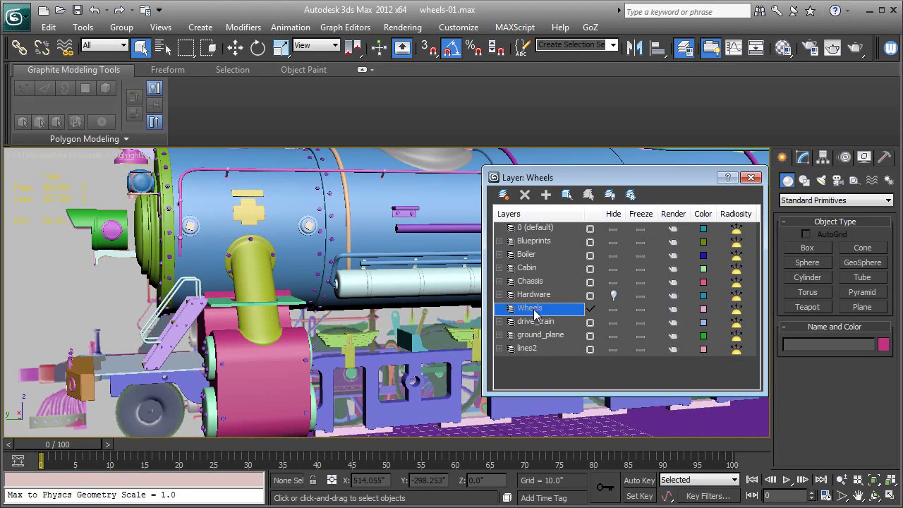
{"action": "left_click", "coordinate": [755, 179]}
Step: Isolate the side-view blueprint plane by hiding all unselected objects
{"action": "middle_click_drag", "start_coordinate": [509, 283], "coordinate": [601, 309]}
{"action": "left_click", "coordinate": [130, 290]}
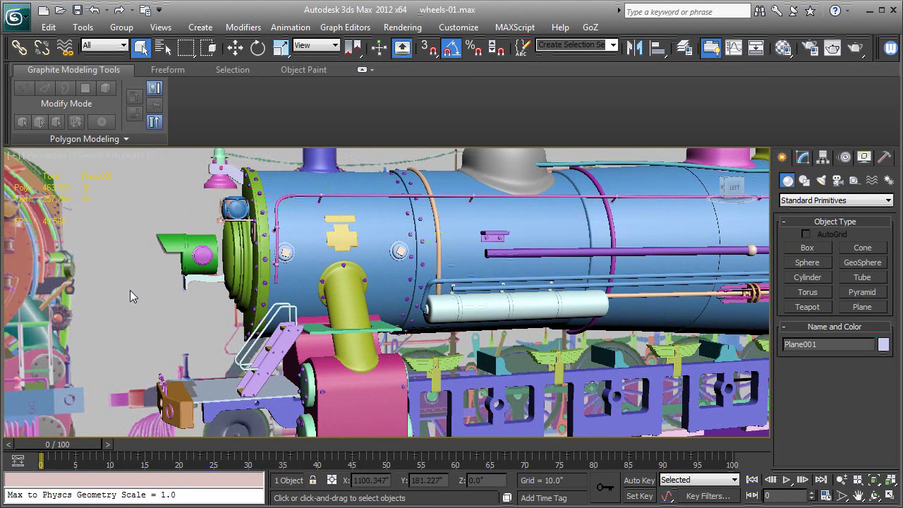
{"action": "scroll", "coordinate": [390, 282], "scroll_direction": "up", "scroll_amount": 3}
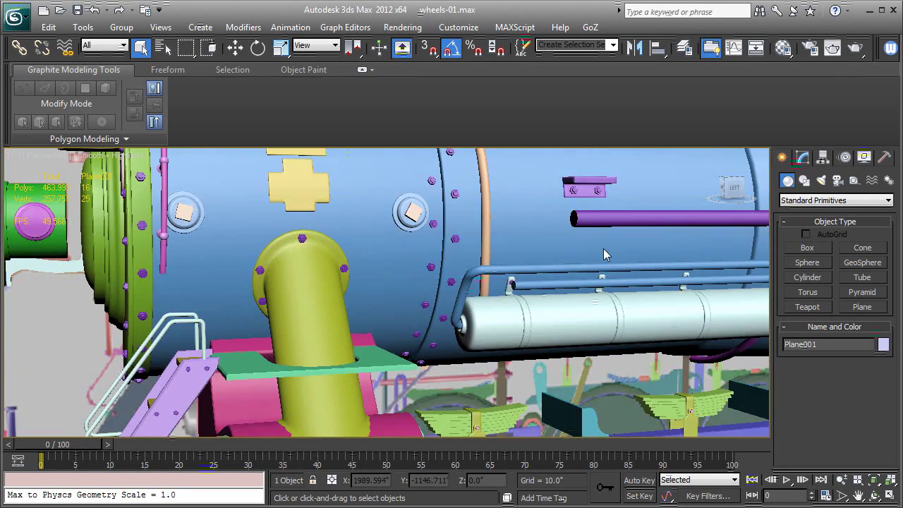
{"action": "left_click", "coordinate": [869, 159]}
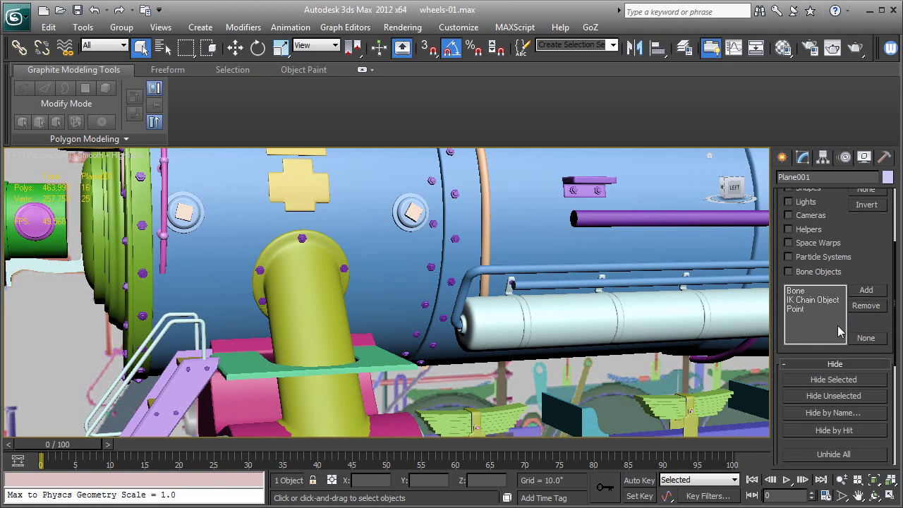
{"action": "left_click", "coordinate": [829, 396]}
{"action": "middle_click_drag", "start_coordinate": [563, 367], "coordinate": [561, 230]}
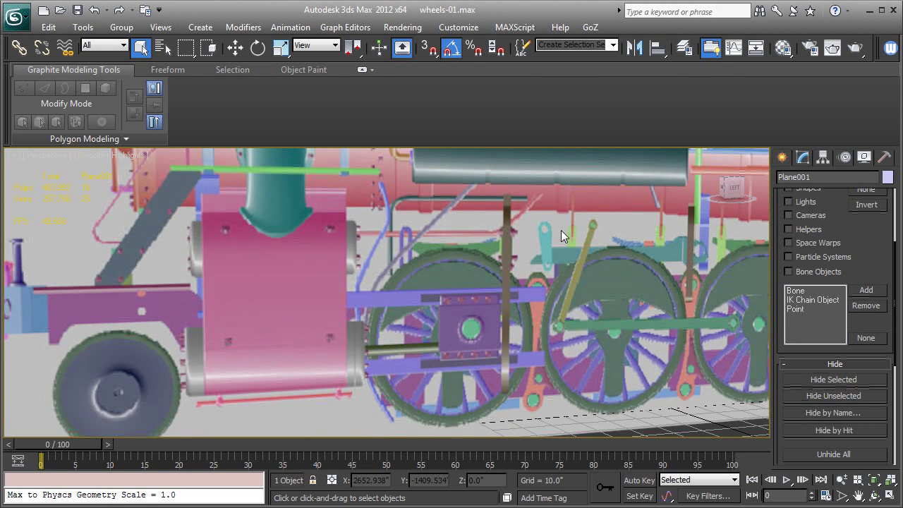
Step: Switch to the Left view and frame the driving wheels on the blueprint
{"action": "key", "text": "l"}
{"action": "key", "text": "z"}
{"action": "middle_click_drag", "start_coordinate": [531, 288], "coordinate": [563, 360]}
{"action": "scroll", "coordinate": [434, 335], "scroll_direction": "up", "scroll_amount": 6}
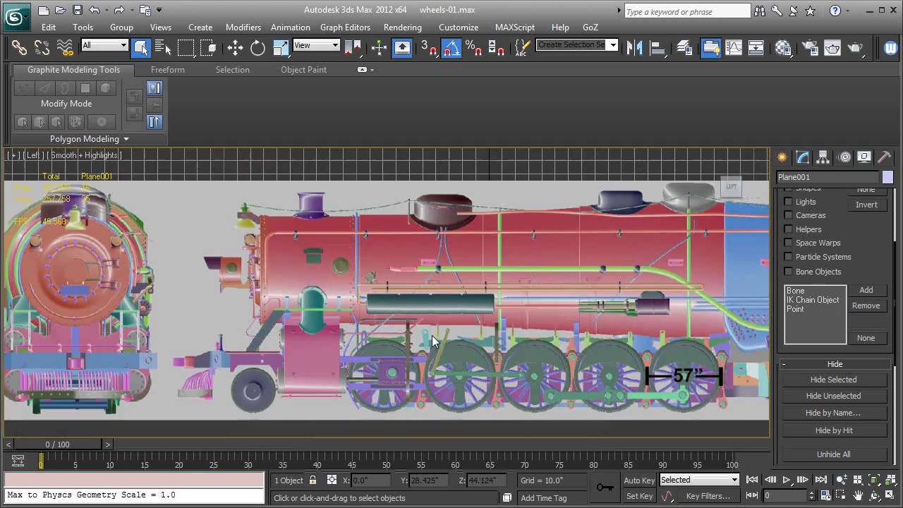
{"action": "scroll", "coordinate": [477, 269], "scroll_direction": "up", "scroll_amount": 4}
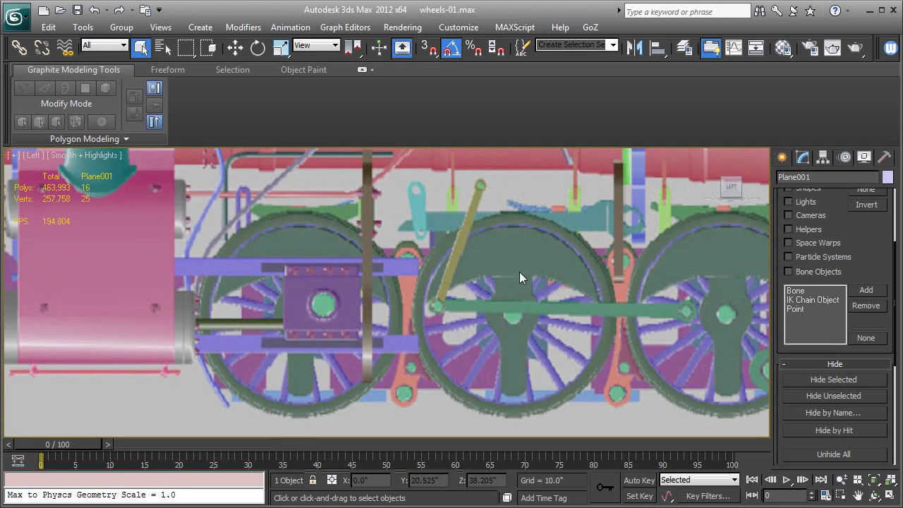
Step: Examine the rims, spokes, counterweights and hubs of the driving wheels on the blueprint
{"action": "middle_click_drag", "start_coordinate": [517, 272], "coordinate": [482, 291]}
{"action": "middle_click_drag", "start_coordinate": [529, 250], "coordinate": [284, 244]}
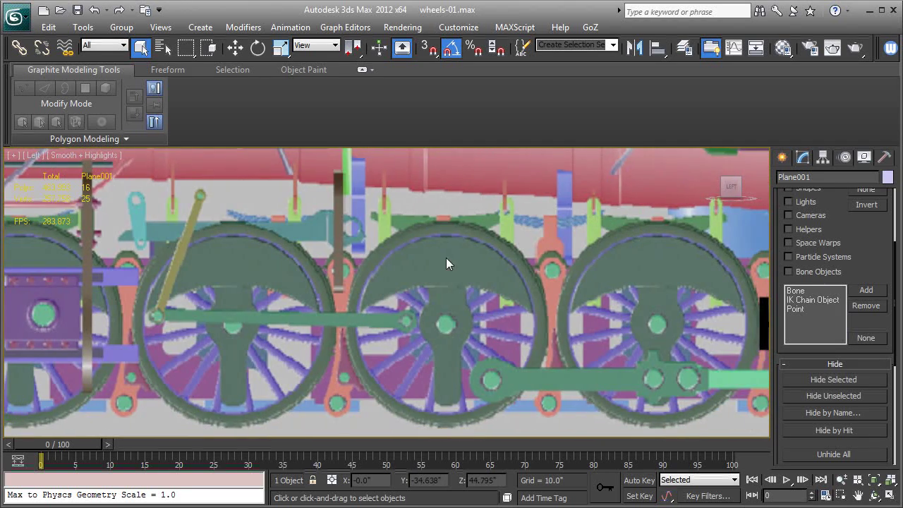
{"action": "scroll", "coordinate": [520, 265], "scroll_direction": "up", "scroll_amount": 2}
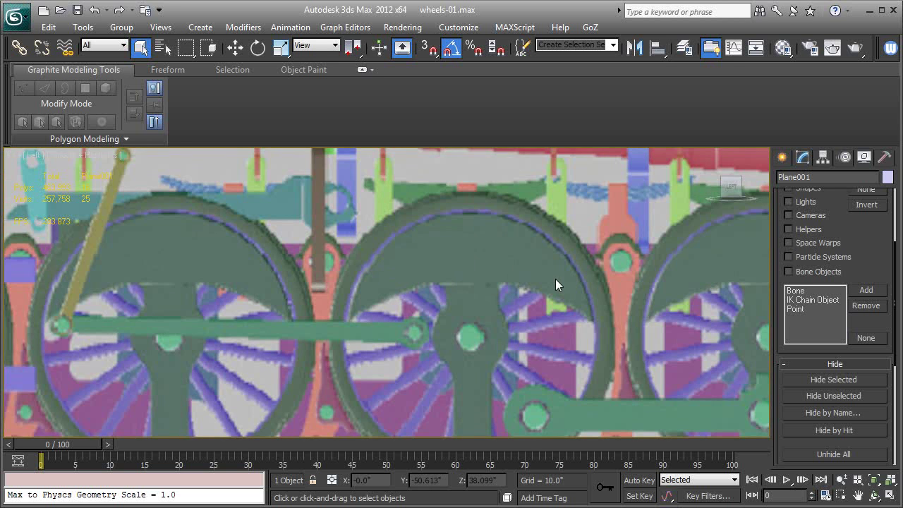
{"action": "middle_click_drag", "start_coordinate": [555, 279], "coordinate": [534, 239]}
{"action": "scroll", "coordinate": [528, 243], "scroll_direction": "up", "scroll_amount": 3}
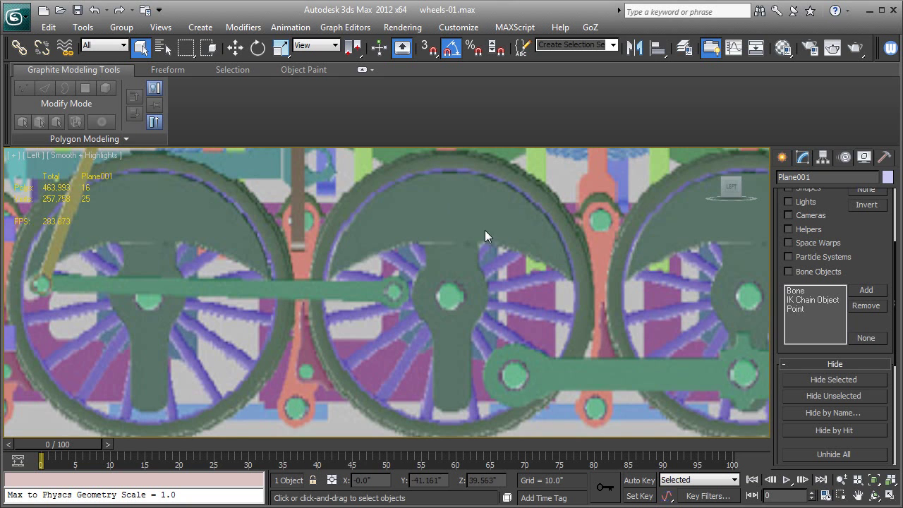
{"action": "middle_click_drag", "start_coordinate": [488, 257], "coordinate": [515, 262]}
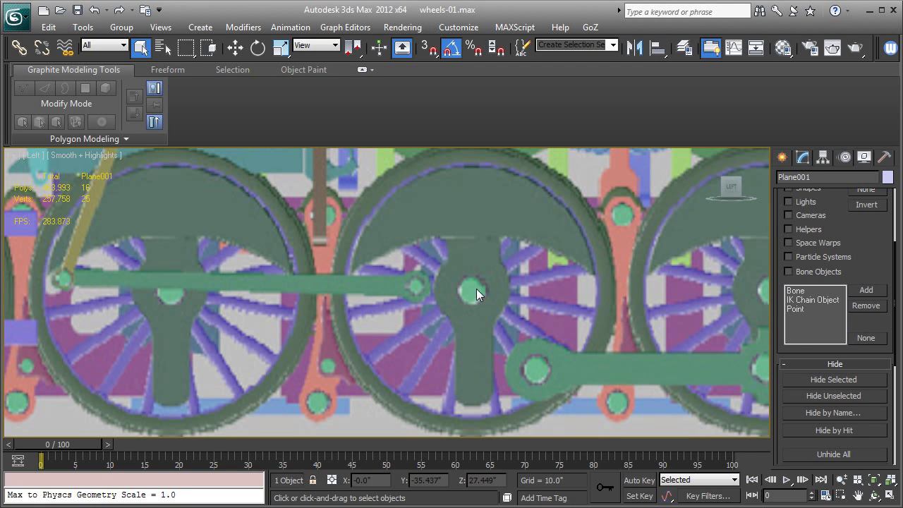
{"action": "middle_click_drag", "start_coordinate": [398, 339], "coordinate": [434, 323]}
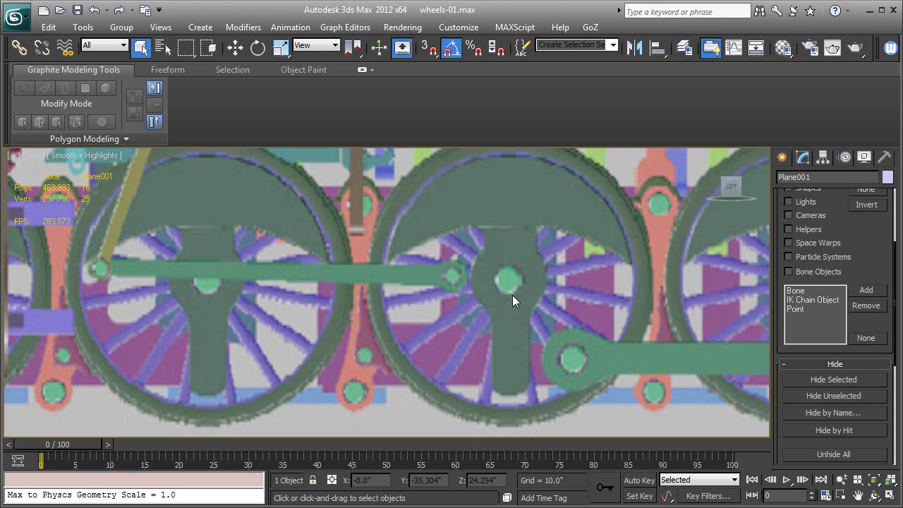
Step: Create an MvH TubeCap primitive centred on the middle driving wheel's hub, with an outer radius of about 29
{"action": "left_click", "coordinate": [781, 158]}
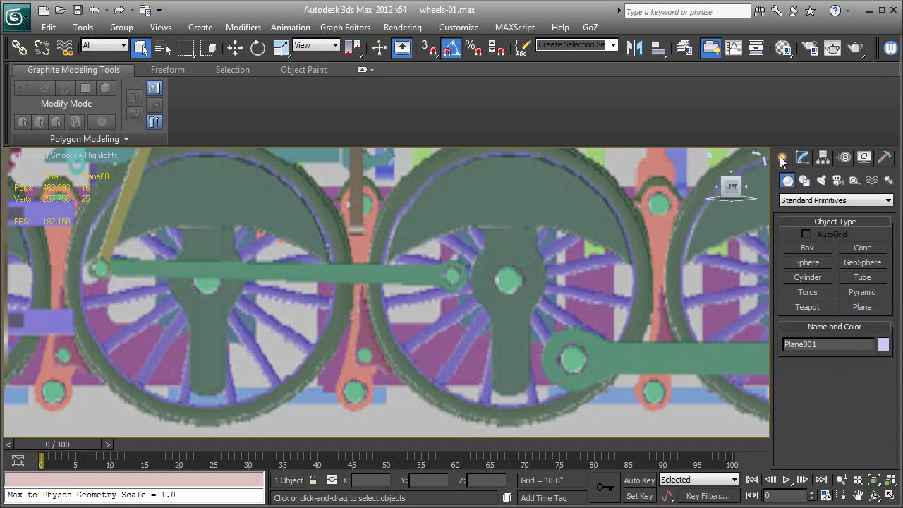
{"action": "left_click", "coordinate": [812, 201]}
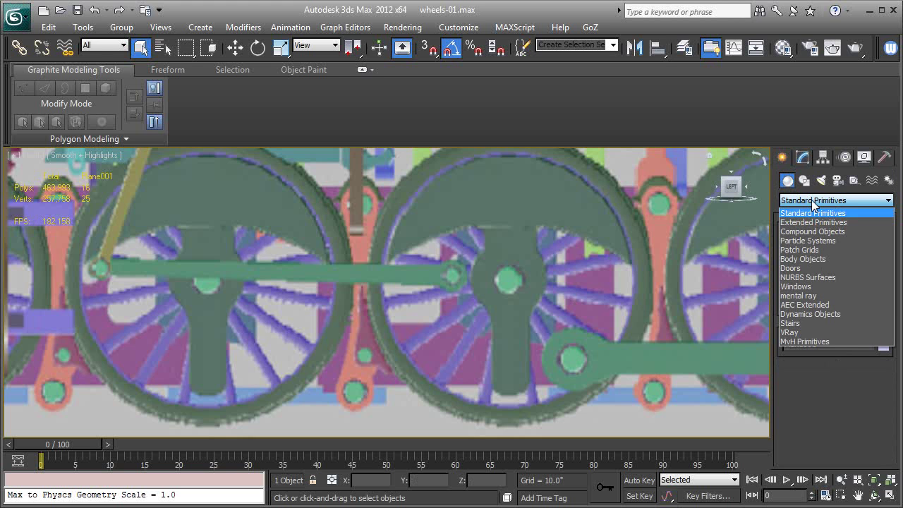
{"action": "left_click", "coordinate": [805, 341]}
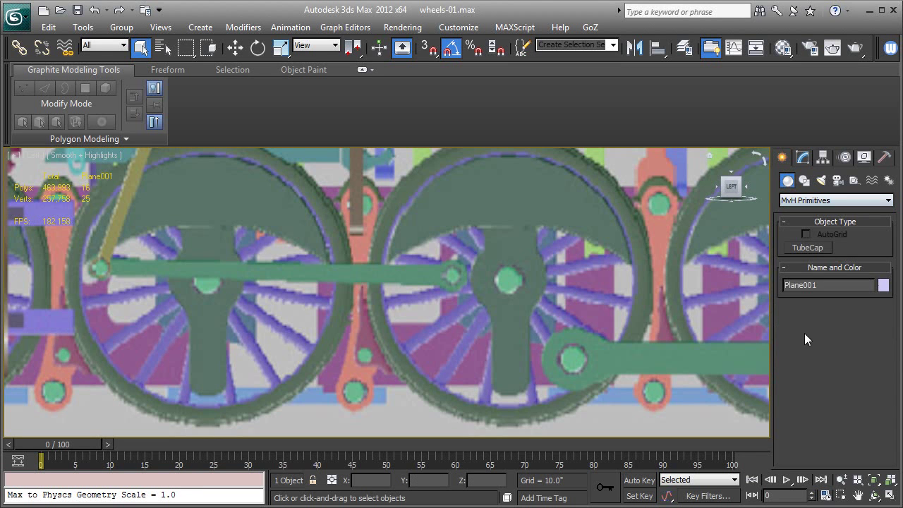
{"action": "left_click", "coordinate": [808, 248]}
{"action": "scroll", "coordinate": [663, 283], "scroll_direction": "down", "scroll_amount": 3}
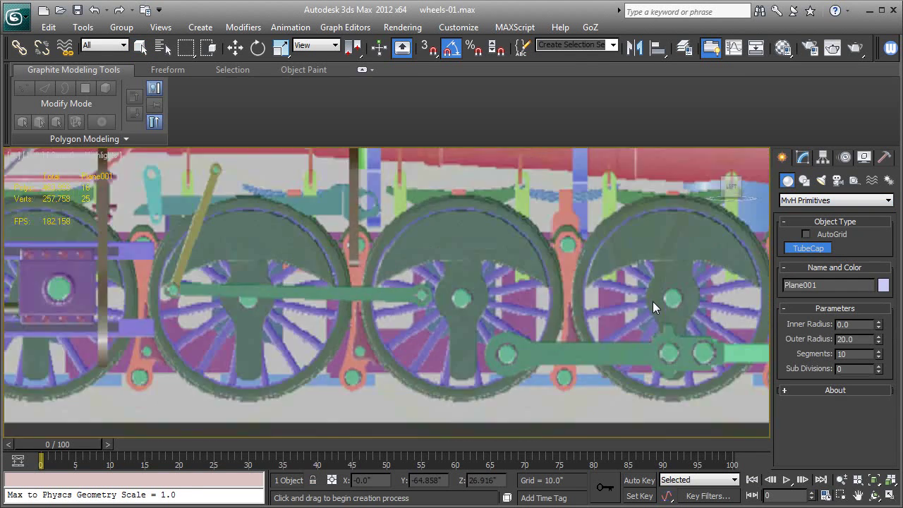
{"action": "middle_click_drag", "start_coordinate": [652, 301], "coordinate": [642, 304]}
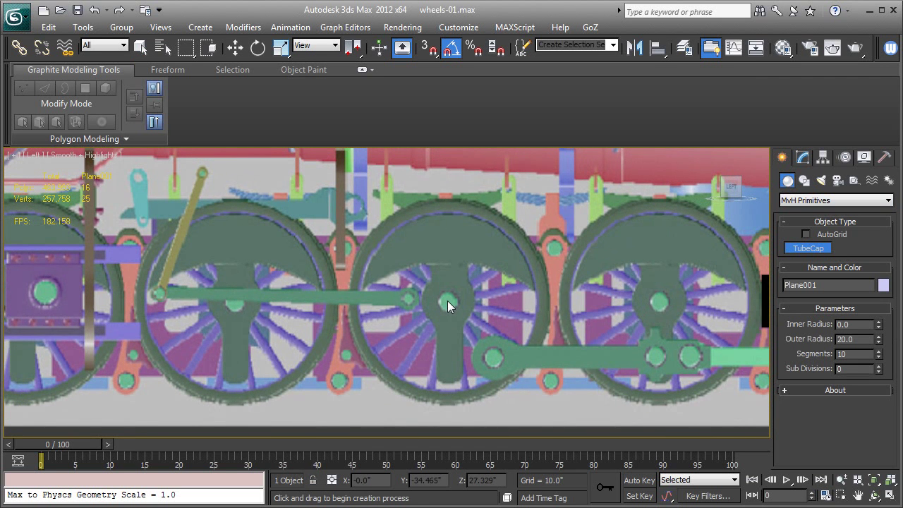
{"action": "middle_click_drag", "start_coordinate": [473, 300], "coordinate": [495, 288]}
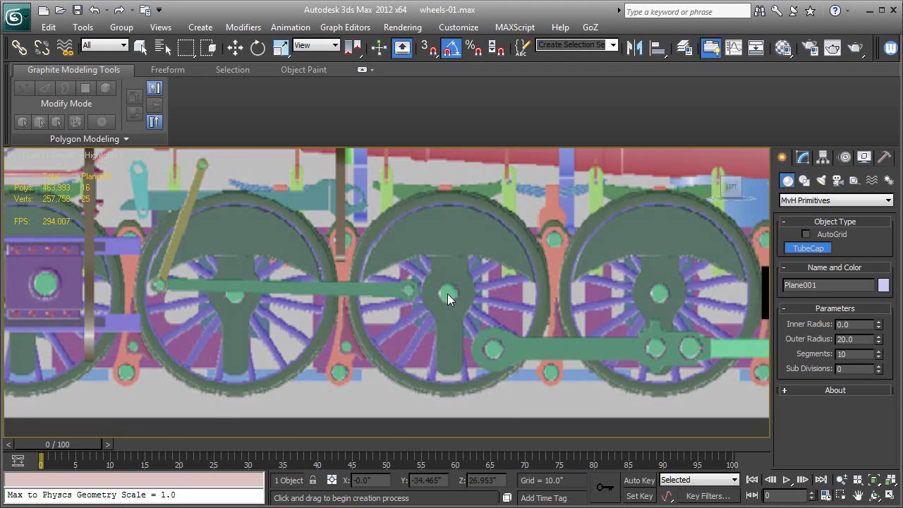
{"action": "left_click_drag", "start_coordinate": [447, 293], "coordinate": [556, 312]}
Step: Show the view in wireframe and set the TubeCap to 32 segments and 6 subdivisions
{"action": "key", "text": "F3"}
{"action": "key", "text": "F3"}
{"action": "key", "text": "F3"}
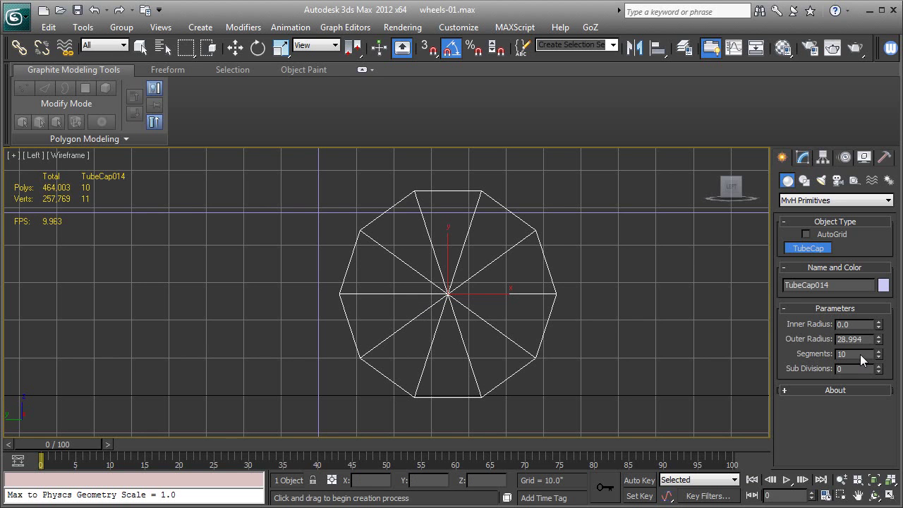
{"action": "left_click_drag", "start_coordinate": [860, 354], "coordinate": [806, 355]}
{"action": "type", "text": "32"}
{"action": "key", "text": "Tab"}
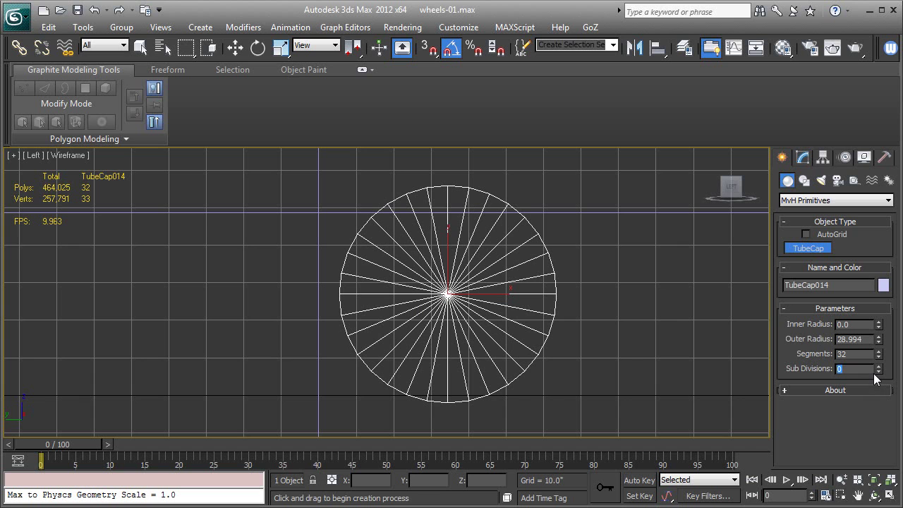
{"action": "type", "text": "6"}
{"action": "key", "text": "Tab"}
Step: Convert the TubeCap to an Editable Poly
{"action": "middle_click_drag", "start_coordinate": [599, 317], "coordinate": [609, 326]}
{"action": "left_click", "coordinate": [802, 157]}
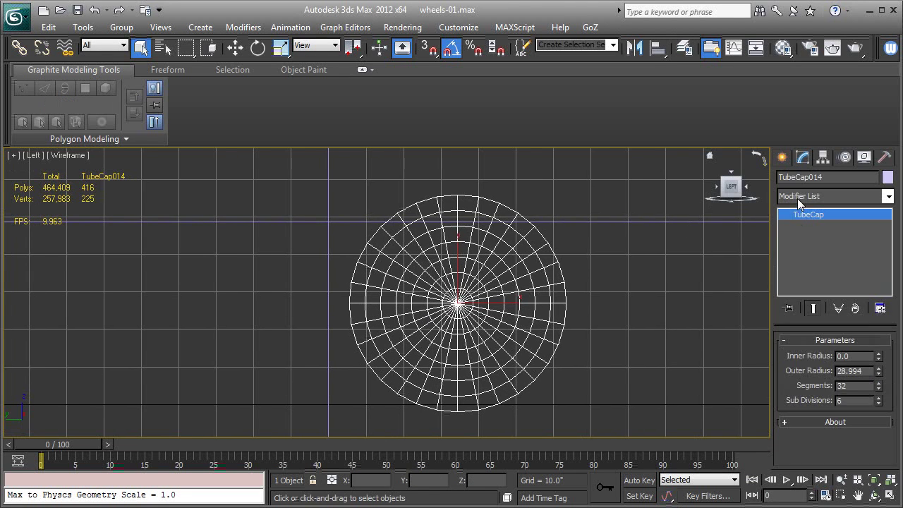
{"action": "right_click", "coordinate": [801, 219]}
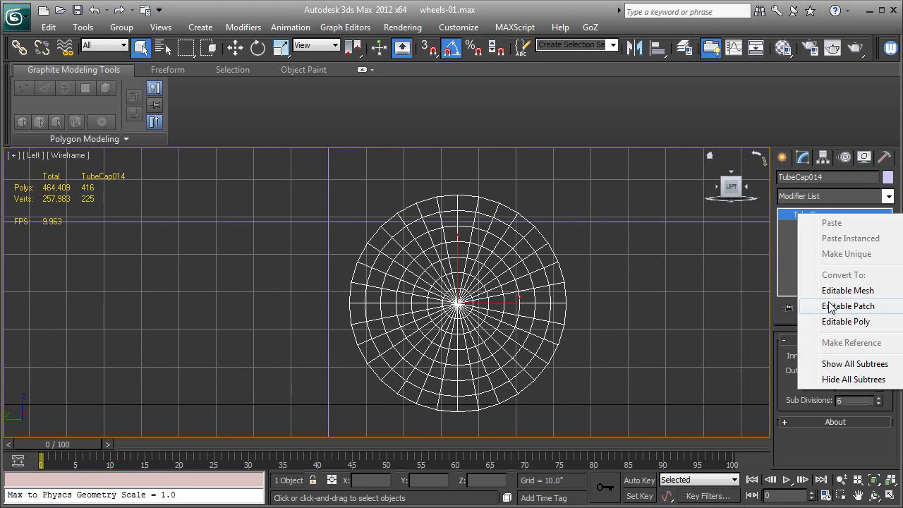
{"action": "left_click", "coordinate": [836, 321]}
{"action": "scroll", "coordinate": [529, 298], "scroll_direction": "up", "scroll_amount": 6}
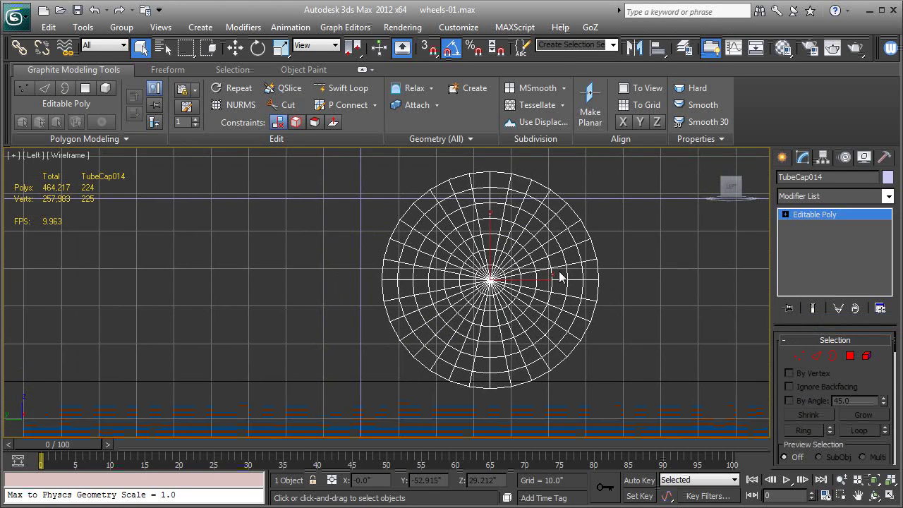
Step: Display the wheel disc shaded, see-through and with edged faces over the blueprint
{"action": "key", "text": "F3"}
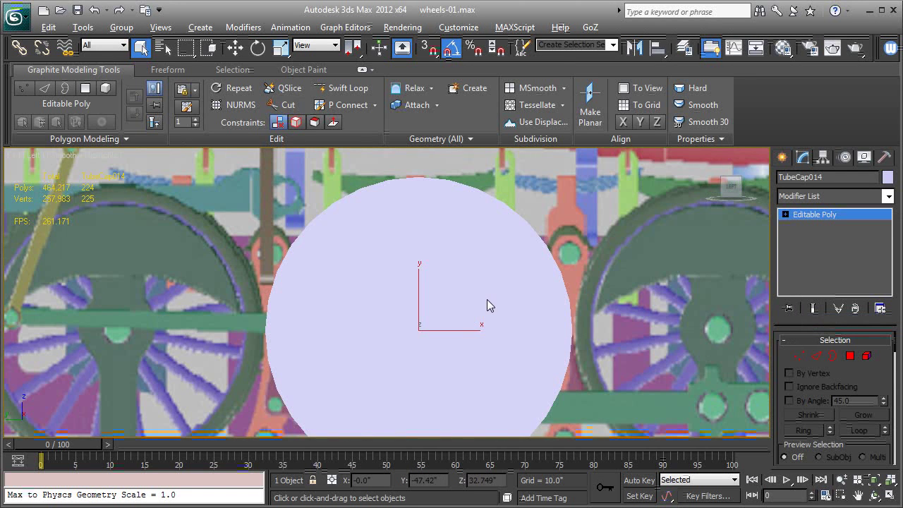
{"action": "key", "text": "alt+x"}
{"action": "middle_click_drag", "start_coordinate": [487, 299], "coordinate": [545, 261]}
{"action": "key", "text": "F4"}
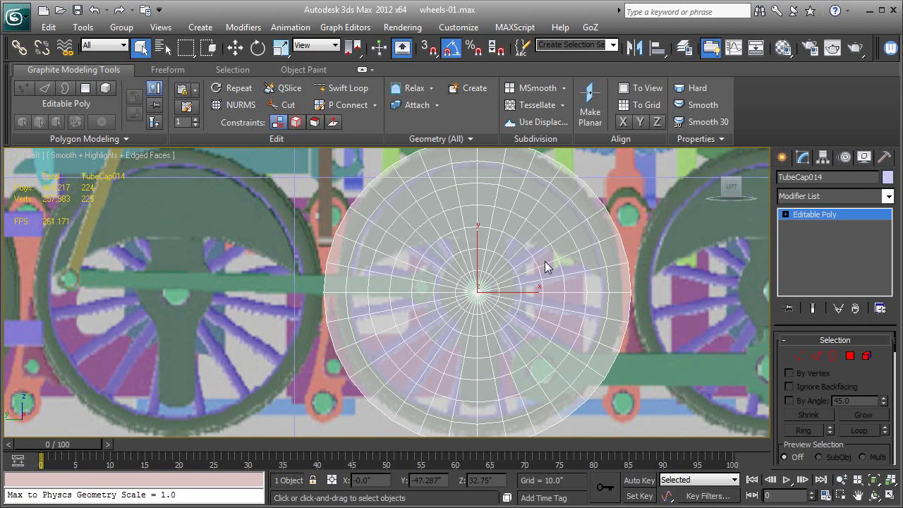
Step: Delete eight alternating wedges of polygons, each four polygons long, between hub and rim in the wheel disc's lower half, leaving spokes
{"action": "scroll", "coordinate": [716, 256], "scroll_direction": "up", "scroll_amount": 2}
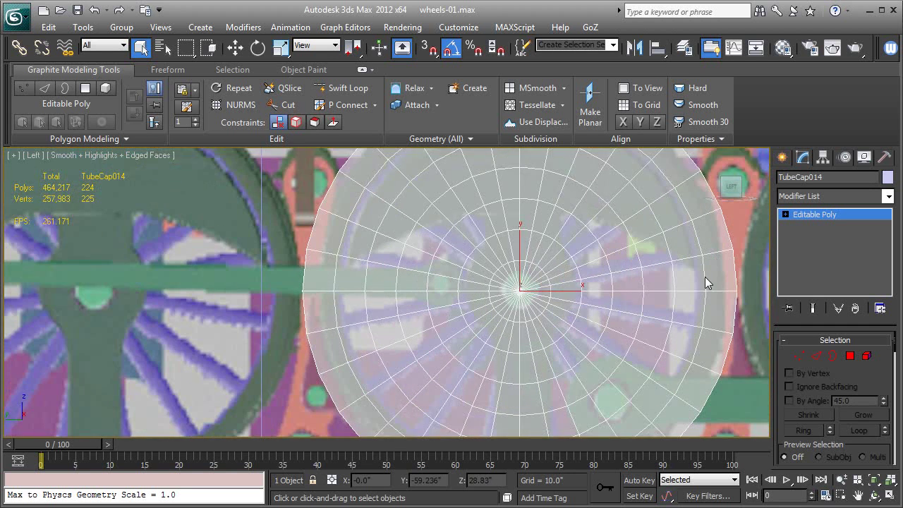
{"action": "middle_click_drag", "start_coordinate": [705, 277], "coordinate": [708, 243]}
{"action": "left_click", "coordinate": [784, 215]}
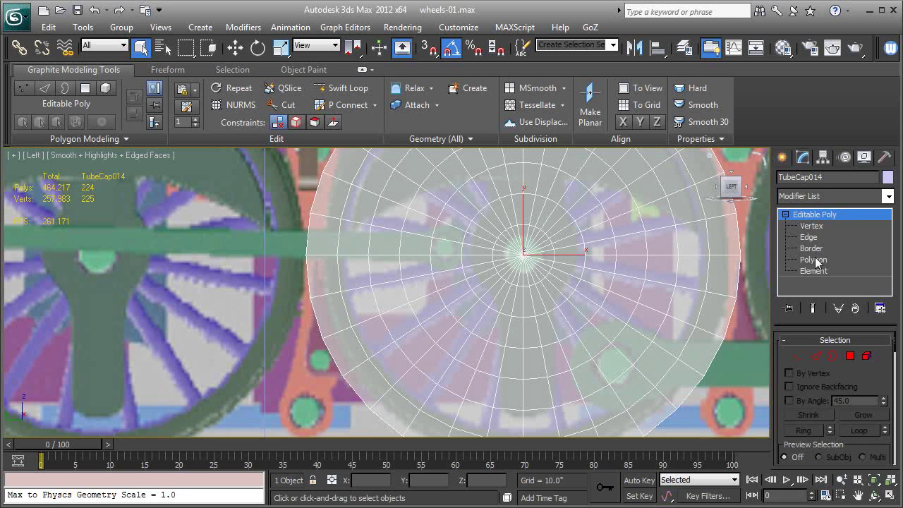
{"action": "left_click", "coordinate": [813, 260]}
{"action": "middle_click_drag", "start_coordinate": [739, 253], "coordinate": [711, 304]}
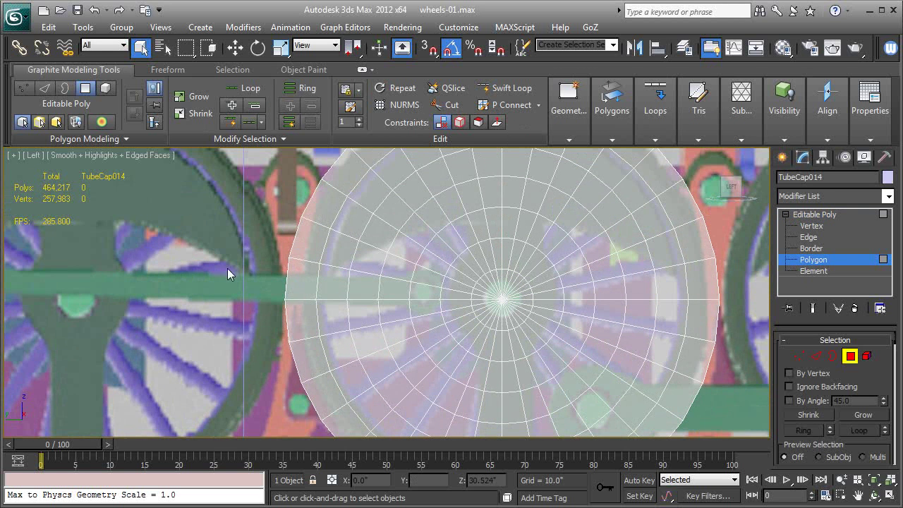
{"action": "middle_click_drag", "start_coordinate": [144, 229], "coordinate": [260, 233]}
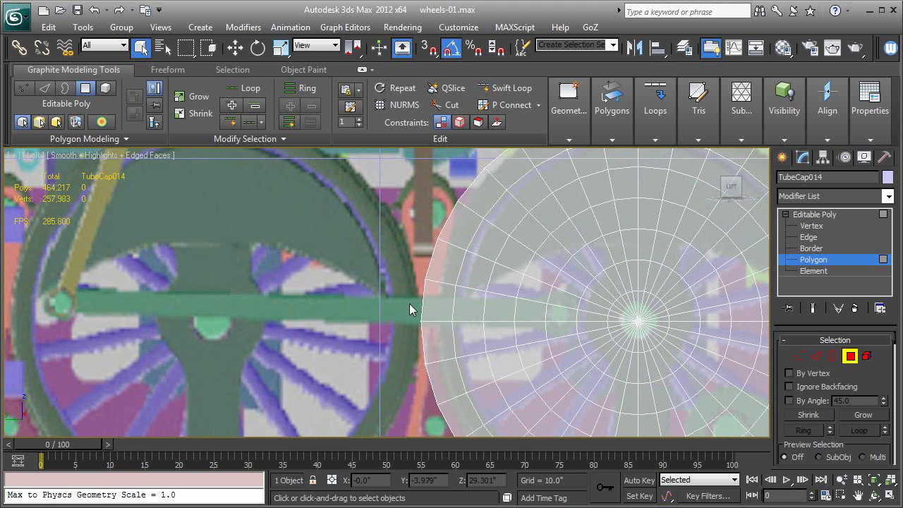
{"action": "middle_click_drag", "start_coordinate": [598, 268], "coordinate": [439, 228]}
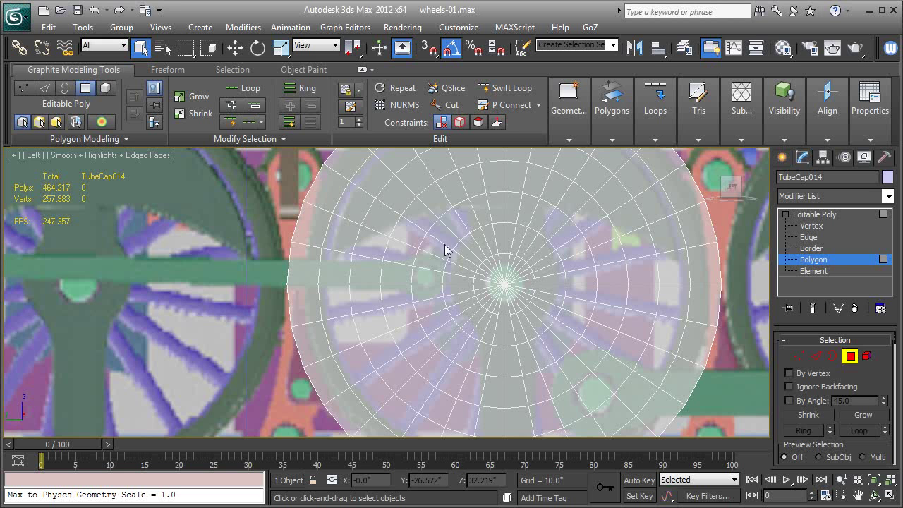
{"action": "left_click", "coordinate": [426, 309]}
{"action": "left_click", "coordinate": [414, 302]}
{"action": "left_click", "coordinate": [386, 297], "text": "ctrl"}
{"action": "left_click", "coordinate": [365, 301], "text": "ctrl"}
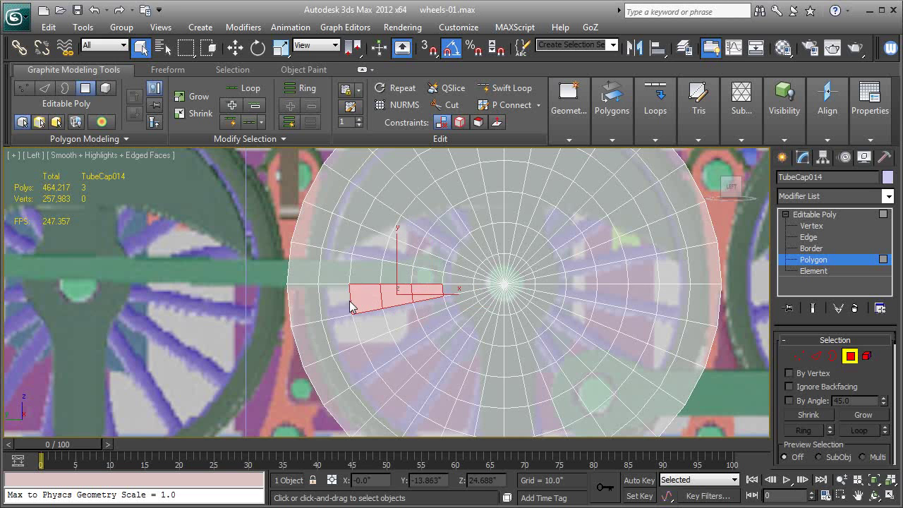
{"action": "left_click", "coordinate": [334, 302], "text": "ctrl"}
{"action": "left_click", "coordinate": [435, 319], "text": "ctrl"}
{"action": "left_click", "coordinate": [404, 337], "text": "ctrl"}
{"action": "left_click", "coordinate": [372, 355], "text": "ctrl"}
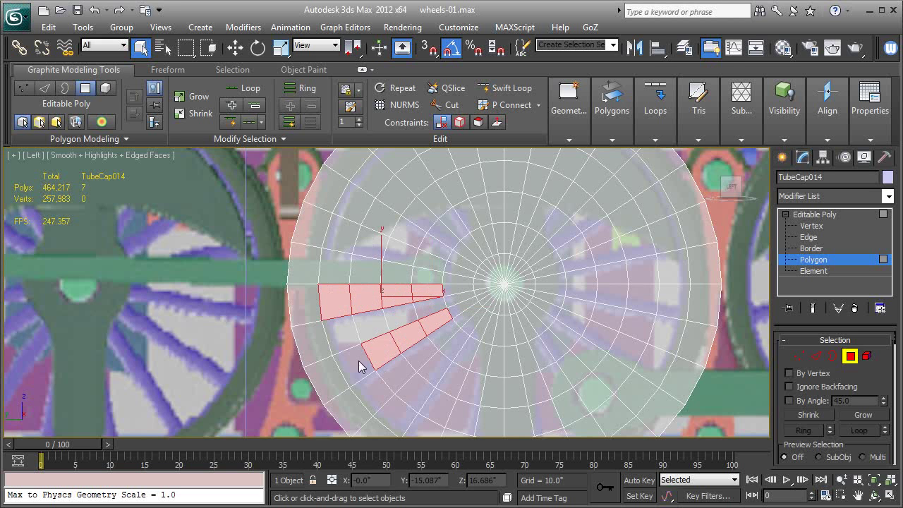
{"action": "left_click", "coordinate": [364, 368], "text": "ctrl"}
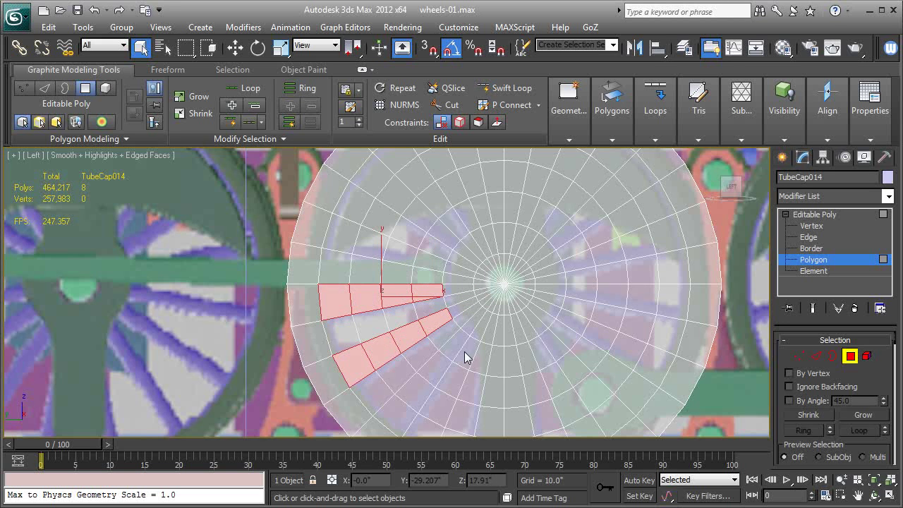
{"action": "left_click", "coordinate": [431, 372], "text": "ctrl"}
{"action": "middle_click_drag", "start_coordinate": [457, 368], "coordinate": [407, 306]}
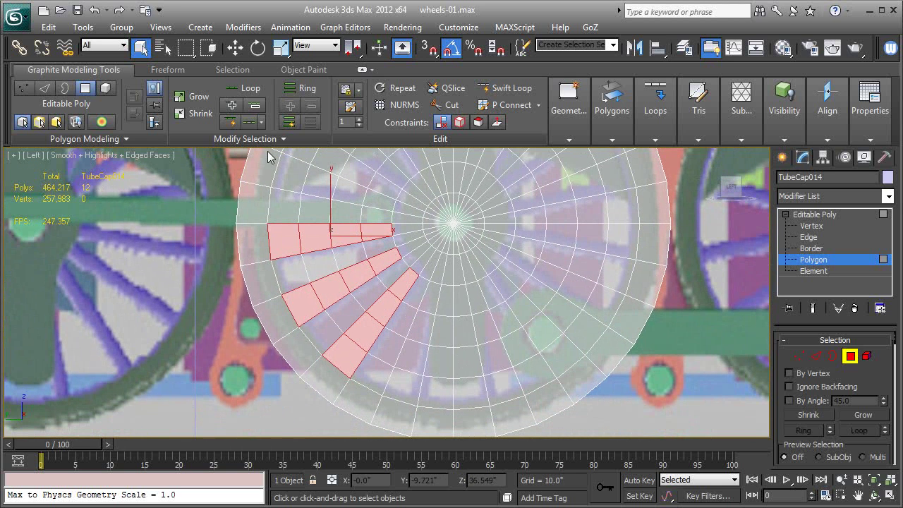
{"action": "left_click", "coordinate": [429, 296], "text": "ctrl"}
{"action": "left_click", "coordinate": [423, 326], "text": "ctrl"}
{"action": "left_click", "coordinate": [414, 357], "text": "ctrl"}
{"action": "left_click", "coordinate": [404, 384], "text": "ctrl"}
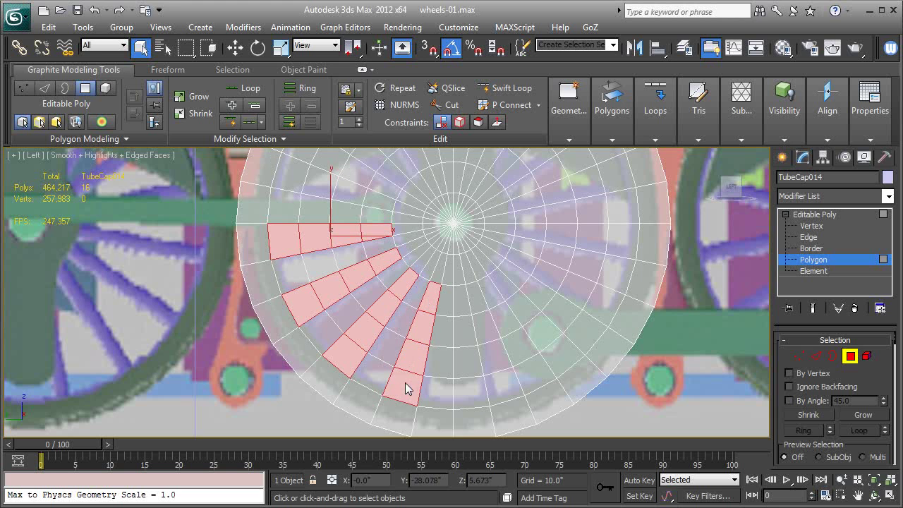
{"action": "left_click", "coordinate": [461, 332], "text": "ctrl"}
{"action": "left_click", "coordinate": [468, 367], "text": "ctrl"}
{"action": "left_click", "coordinate": [468, 391], "text": "ctrl"}
{"action": "left_click", "coordinate": [490, 301], "text": "ctrl"}
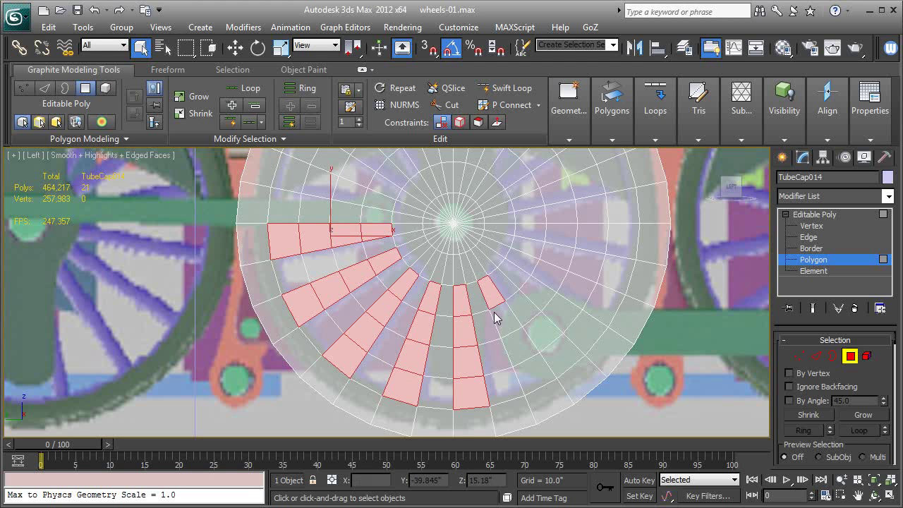
{"action": "left_click", "coordinate": [495, 319], "text": "ctrl"}
{"action": "left_click", "coordinate": [511, 340], "text": "ctrl"}
{"action": "left_click", "coordinate": [538, 376], "text": "ctrl"}
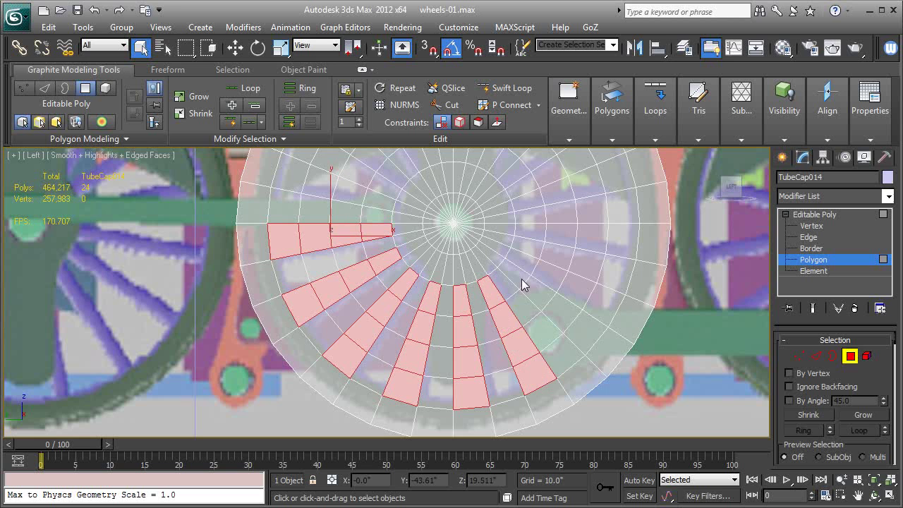
{"action": "left_click", "coordinate": [521, 282], "text": "ctrl"}
{"action": "left_click", "coordinate": [541, 295], "text": "ctrl"}
{"action": "left_click", "coordinate": [563, 313], "text": "ctrl"}
{"action": "left_click", "coordinate": [590, 334], "text": "ctrl"}
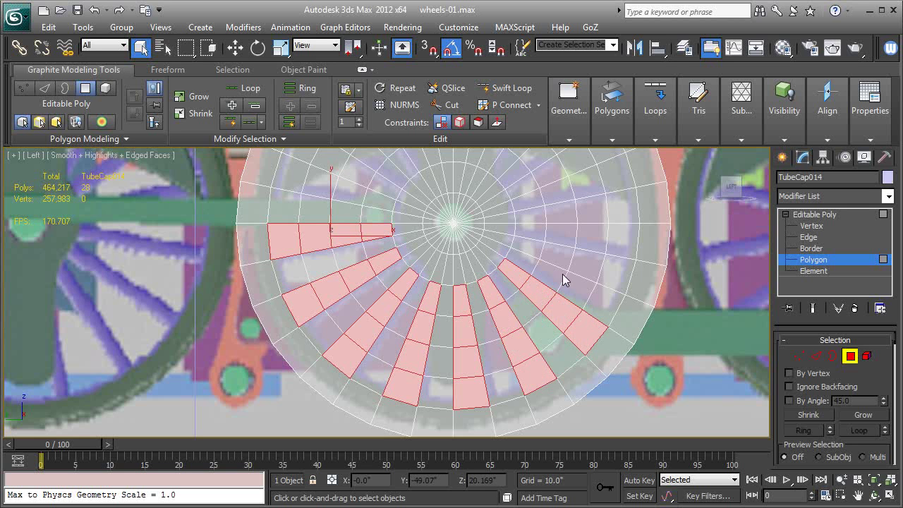
{"action": "left_click", "coordinate": [532, 252], "text": "ctrl"}
{"action": "left_click", "coordinate": [557, 261], "text": "ctrl"}
{"action": "left_click", "coordinate": [586, 268], "text": "ctrl"}
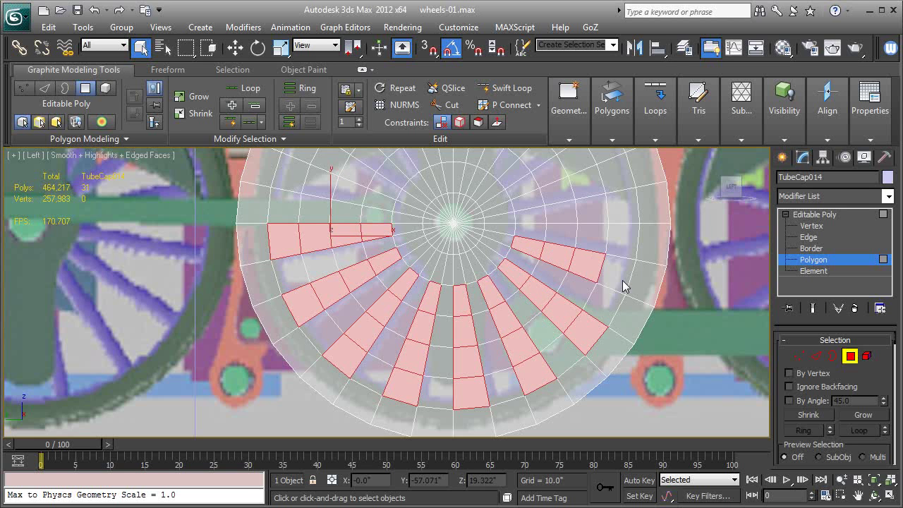
{"action": "left_click", "coordinate": [617, 275], "text": "ctrl"}
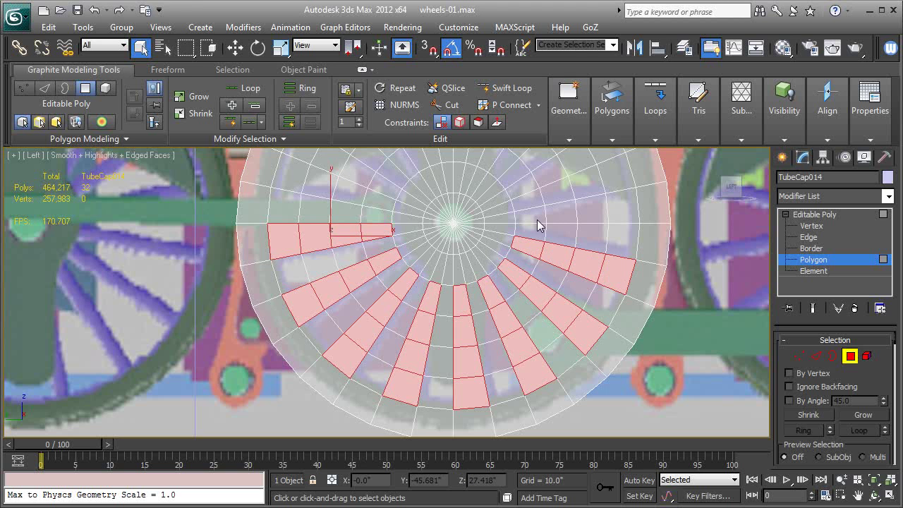
{"action": "middle_click_drag", "start_coordinate": [538, 224], "coordinate": [544, 247]}
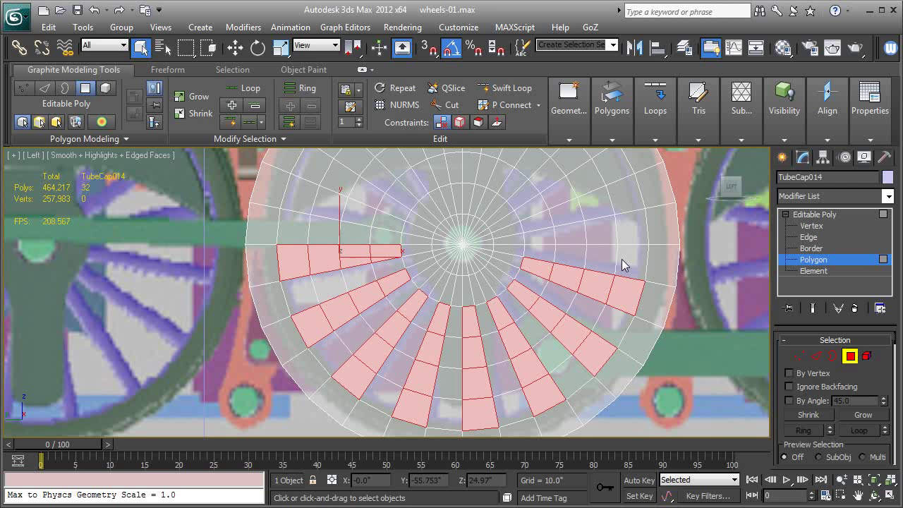
{"action": "key", "text": "Delete"}
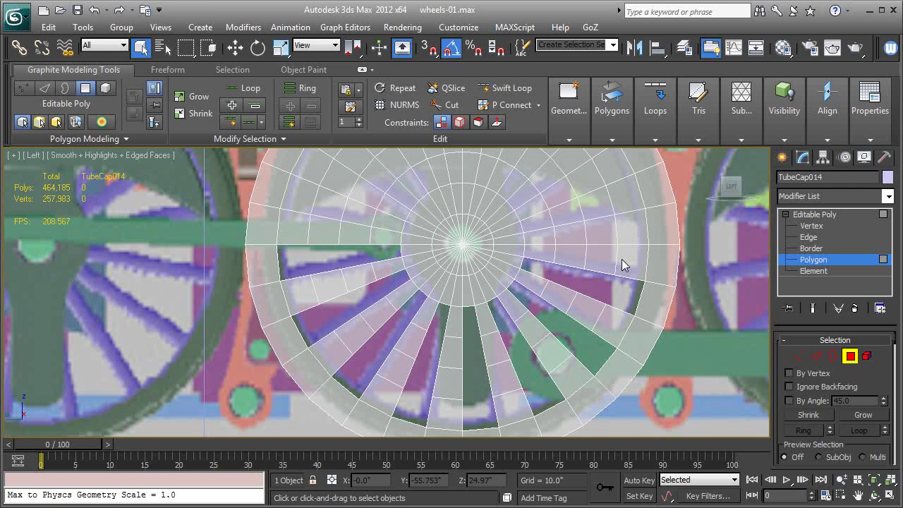
Step: Switch to a perspective view, leave polygon editing, and show the wheel opaque without edged faces
{"action": "key", "text": "p"}
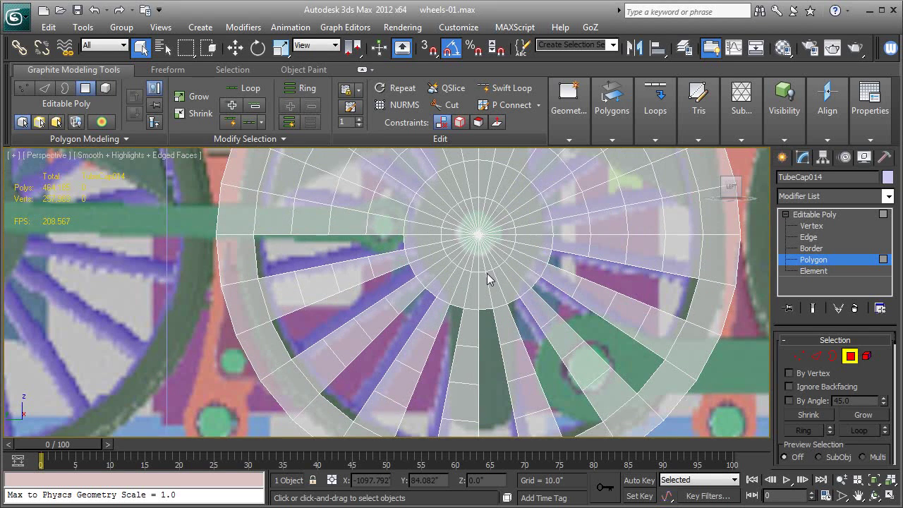
{"action": "key", "text": "z"}
{"action": "middle_click_drag", "start_coordinate": [365, 279], "coordinate": [421, 293], "text": "alt"}
{"action": "left_click", "coordinate": [236, 50]}
{"action": "left_click", "coordinate": [236, 48]}
{"action": "middle_click_drag", "start_coordinate": [576, 306], "coordinate": [496, 282], "text": "alt"}
{"action": "key", "text": "4"}
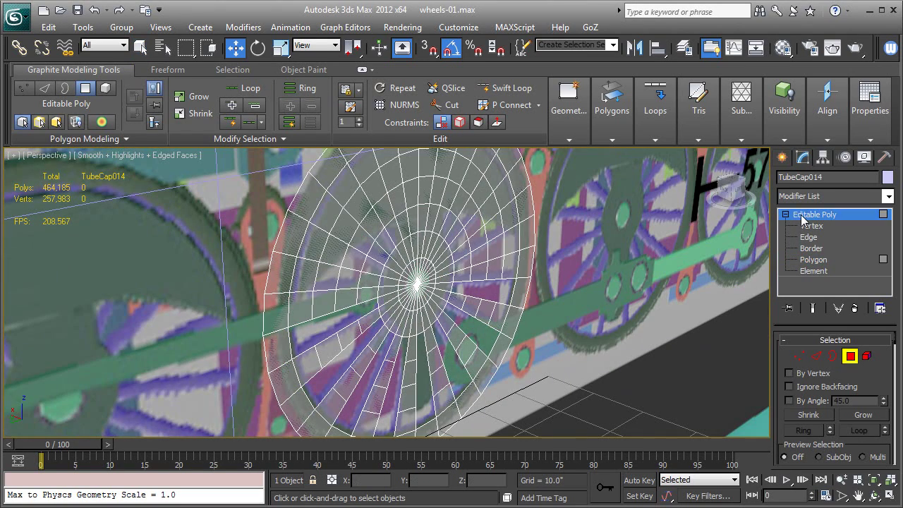
{"action": "left_click_drag", "start_coordinate": [382, 277], "coordinate": [438, 286]}
{"action": "key", "text": "alt+x"}
{"action": "middle_click_drag", "start_coordinate": [438, 286], "coordinate": [419, 302], "text": "alt"}
{"action": "middle_click_drag", "start_coordinate": [419, 302], "coordinate": [399, 274]}
{"action": "key", "text": "F4"}
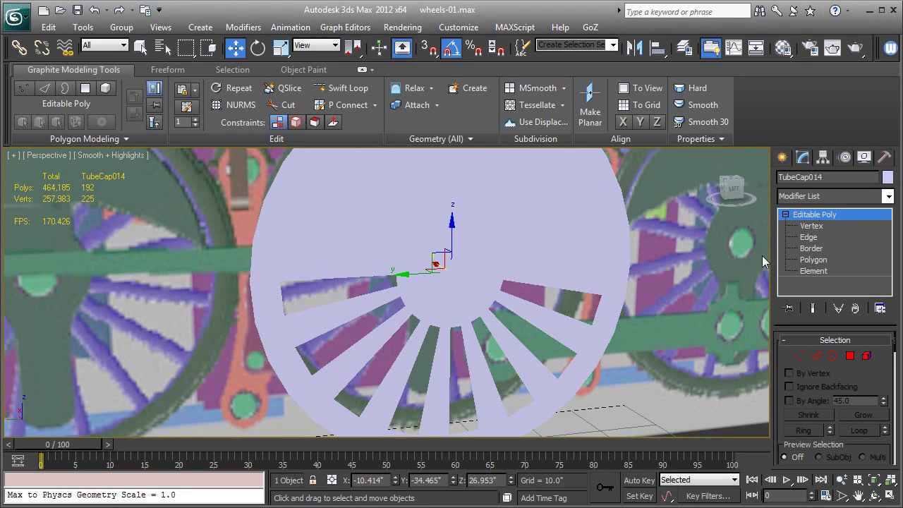
Step: Add a TurboSmooth modifier with 2 iterations to the wheel and inspect the smoothed spoke openings without edged faces
{"action": "left_click", "coordinate": [819, 196]}
{"action": "type", "text": "te"}
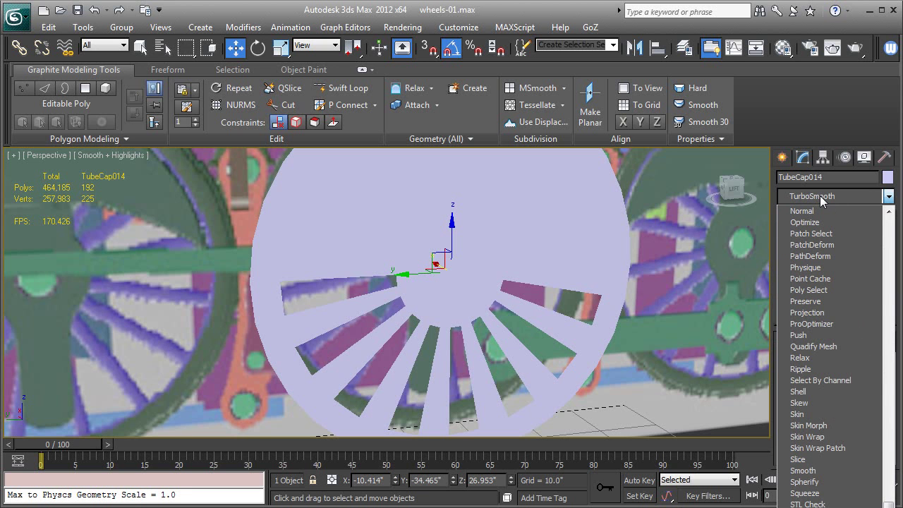
{"action": "key", "text": "Return"}
{"action": "key", "text": "F4"}
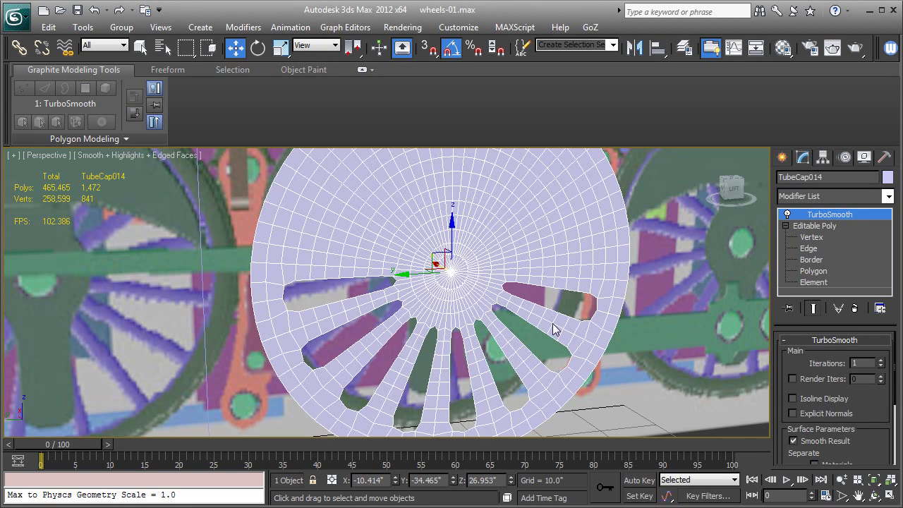
{"action": "scroll", "coordinate": [540, 336], "scroll_direction": "up", "scroll_amount": 2}
{"action": "left_click", "coordinate": [880, 361]}
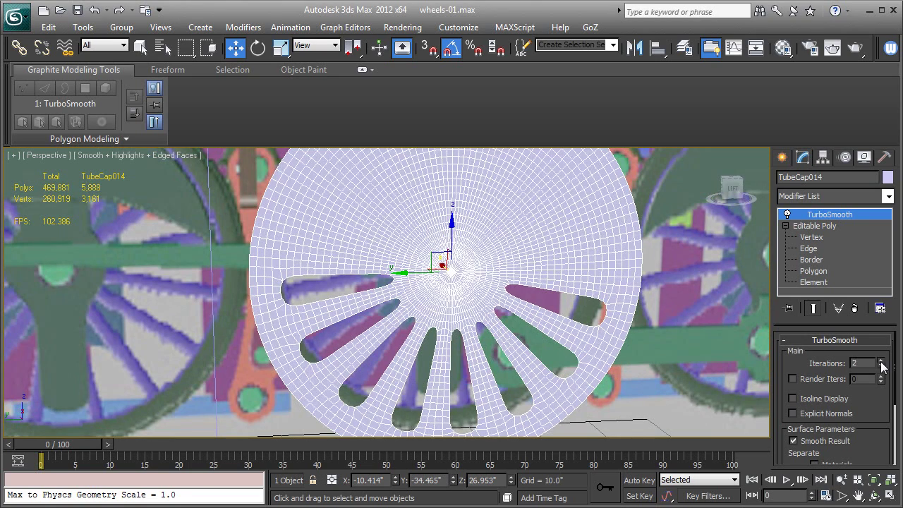
{"action": "key", "text": "F4"}
{"action": "middle_click_drag", "start_coordinate": [562, 360], "coordinate": [273, 251], "text": "alt"}
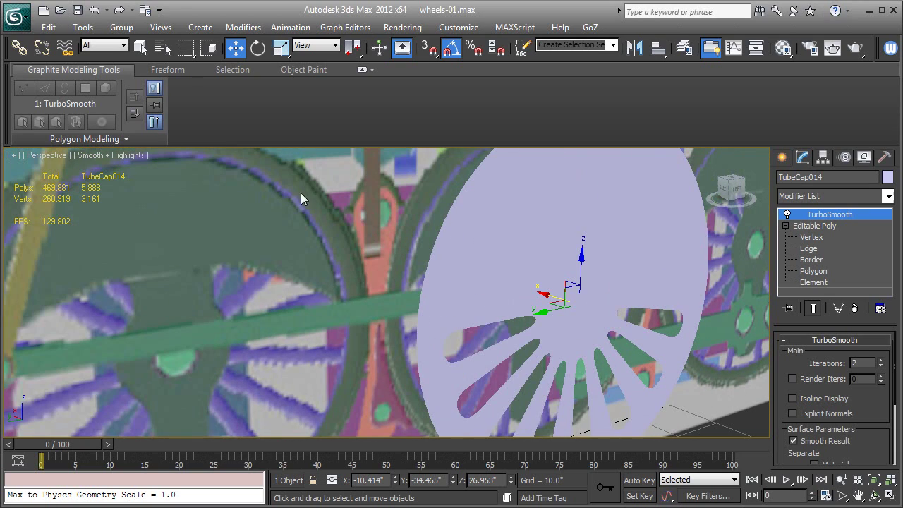
{"action": "middle_click_drag", "start_coordinate": [555, 280], "coordinate": [500, 272], "text": "alt"}
Step: Show edged faces and paint-select the wheel's hub polygons, the two rings around the centre, on the Editable Poly level
{"action": "key", "text": "F4"}
{"action": "scroll", "coordinate": [542, 276], "scroll_direction": "up", "scroll_amount": 3}
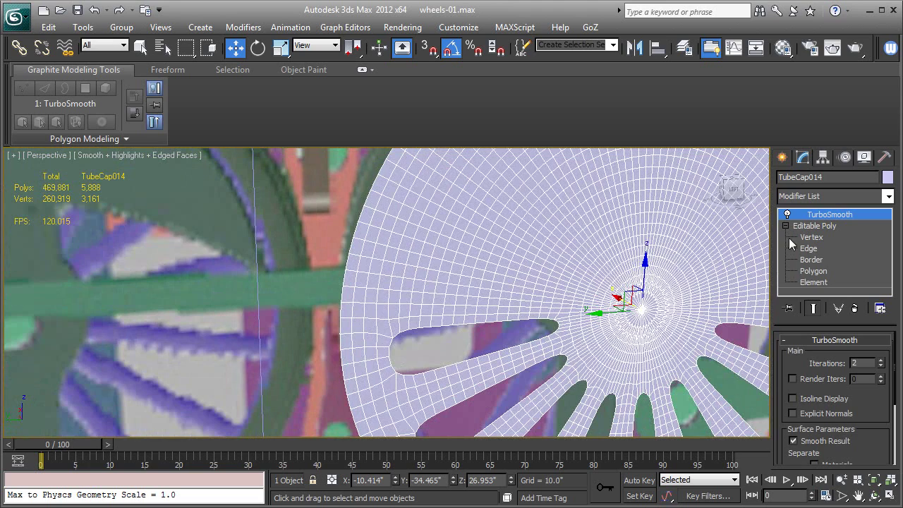
{"action": "left_click", "coordinate": [811, 271]}
{"action": "scroll", "coordinate": [564, 317], "scroll_direction": "up", "scroll_amount": 5}
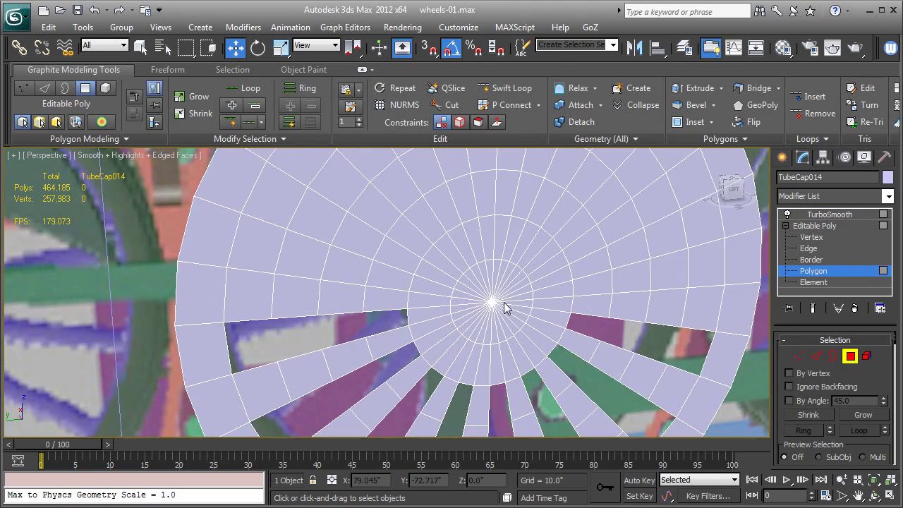
{"action": "scroll", "coordinate": [504, 303], "scroll_direction": "down", "scroll_amount": 3}
{"action": "middle_click_drag", "start_coordinate": [501, 302], "coordinate": [418, 275], "text": "alt"}
{"action": "left_click", "coordinate": [141, 48]}
{"action": "mouse_move", "coordinate": [186, 48]}
{"action": "left_mouse_down"}
{"action": "mouse_move", "coordinate": [186, 198]}
{"action": "mouse_move", "coordinate": [187, 158]}
{"action": "left_mouse_up"}
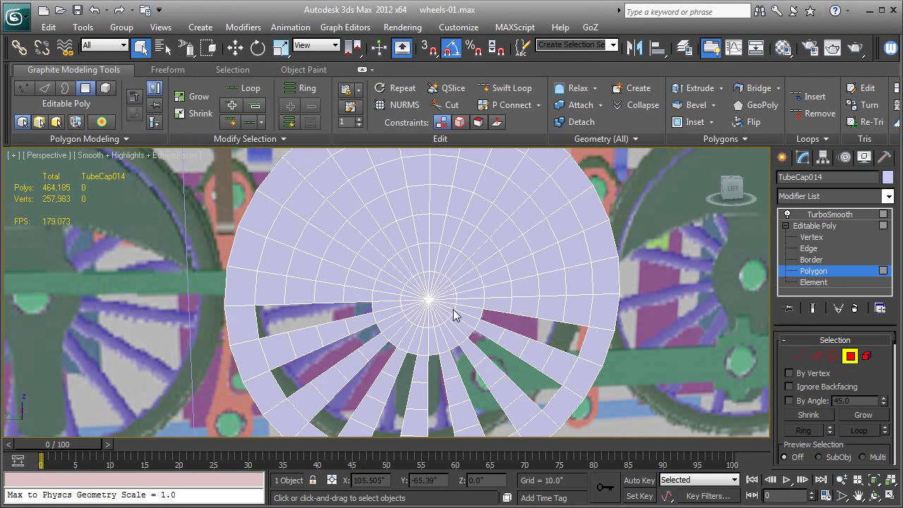
{"action": "mouse_move", "coordinate": [449, 299]}
{"action": "left_mouse_down"}
{"action": "mouse_move", "coordinate": [455, 310]}
{"action": "mouse_move", "coordinate": [451, 297]}
{"action": "mouse_move", "coordinate": [427, 288]}
{"action": "mouse_move", "coordinate": [413, 297]}
{"action": "mouse_move", "coordinate": [422, 325]}
{"action": "left_mouse_up"}
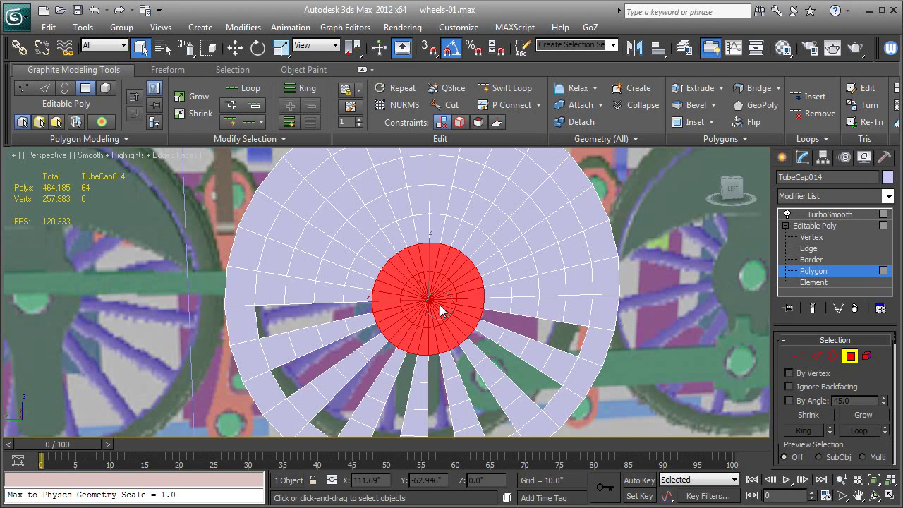
Step: Extend the polygon selection from the hub over the wheel disc's whole solid upper half, leaving out the outermost rim ring
{"action": "mouse_move", "coordinate": [452, 287]}
{"action": "left_mouse_down"}
{"action": "mouse_move", "coordinate": [550, 296]}
{"action": "mouse_move", "coordinate": [544, 263]}
{"action": "mouse_move", "coordinate": [521, 249]}
{"action": "mouse_move", "coordinate": [524, 217]}
{"action": "mouse_move", "coordinate": [511, 199]}
{"action": "mouse_move", "coordinate": [471, 223]}
{"action": "left_mouse_up"}
{"action": "middle_click_drag", "start_coordinate": [472, 223], "coordinate": [502, 275]}
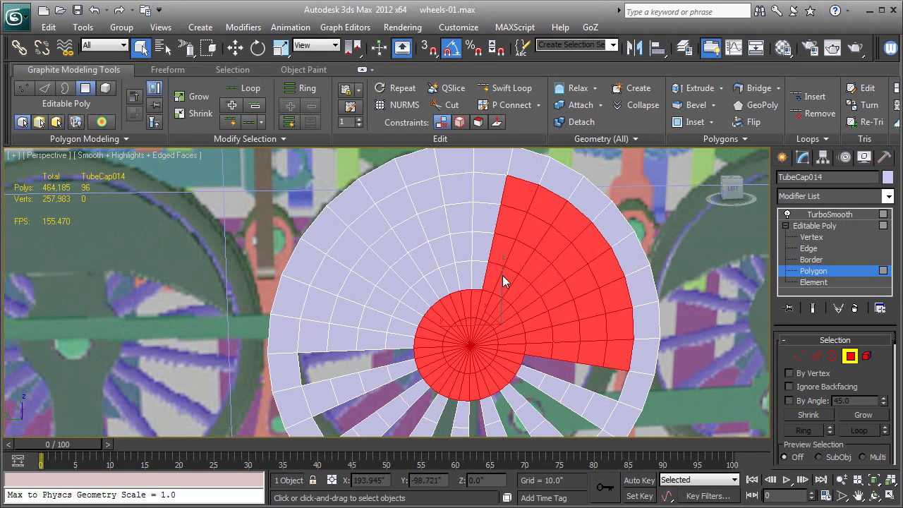
{"action": "left_click_drag", "start_coordinate": [483, 270], "coordinate": [445, 212]}
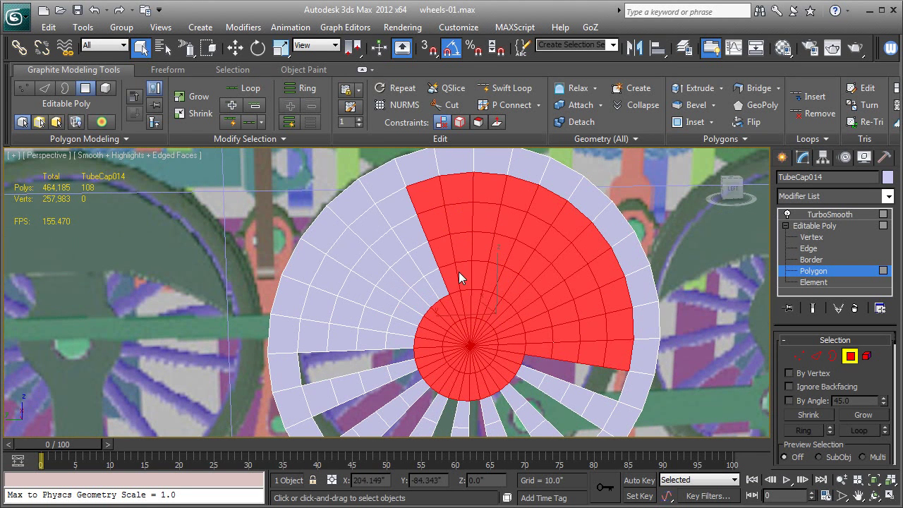
{"action": "mouse_move", "coordinate": [454, 269]}
{"action": "left_mouse_down"}
{"action": "mouse_move", "coordinate": [408, 227]}
{"action": "mouse_move", "coordinate": [356, 264]}
{"action": "mouse_move", "coordinate": [334, 312]}
{"action": "mouse_move", "coordinate": [403, 313]}
{"action": "left_mouse_up"}
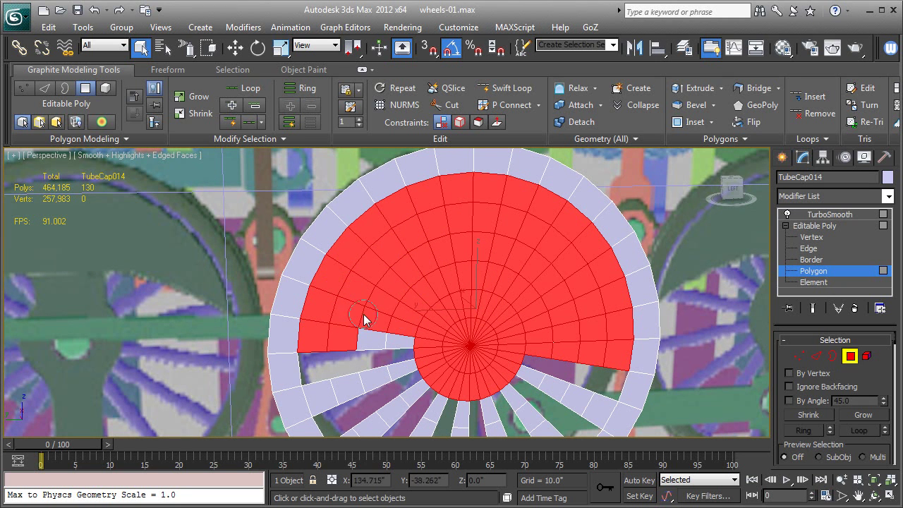
{"action": "left_click_drag", "start_coordinate": [417, 282], "coordinate": [367, 315]}
Step: Extrude the selected hub and counterweight polygons outward in three successive segments, with a height of 0.621" for the last one
{"action": "middle_click_drag", "start_coordinate": [632, 313], "coordinate": [651, 294]}
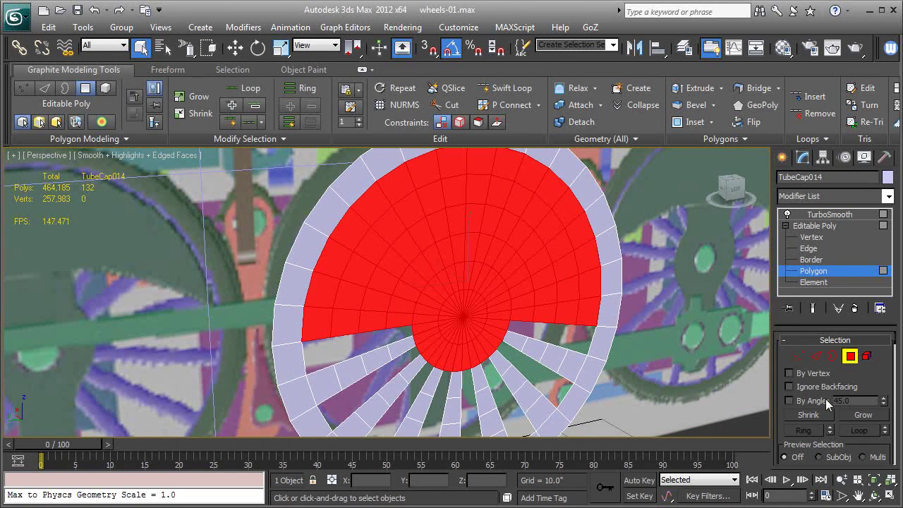
{"action": "scroll", "coordinate": [825, 399], "scroll_direction": "down", "scroll_amount": 4}
{"action": "scroll", "coordinate": [865, 371], "scroll_direction": "down", "scroll_amount": 3}
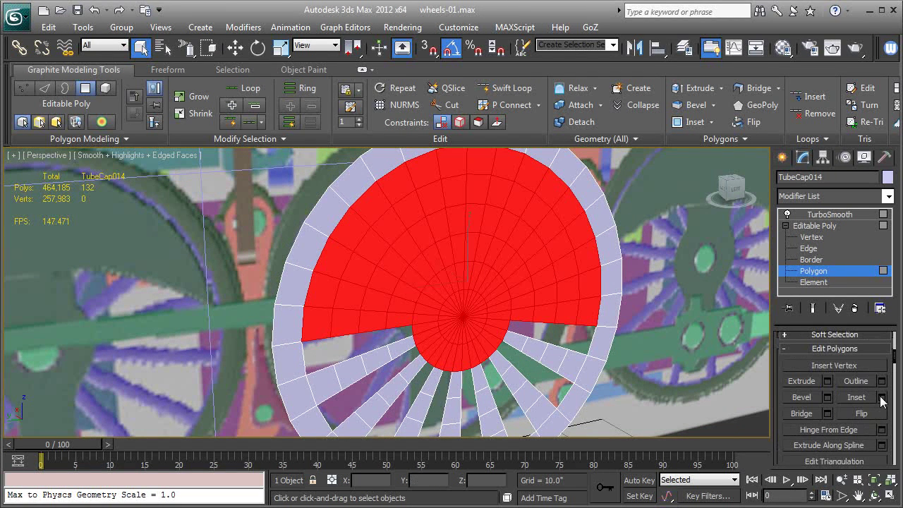
{"action": "left_click", "coordinate": [828, 380]}
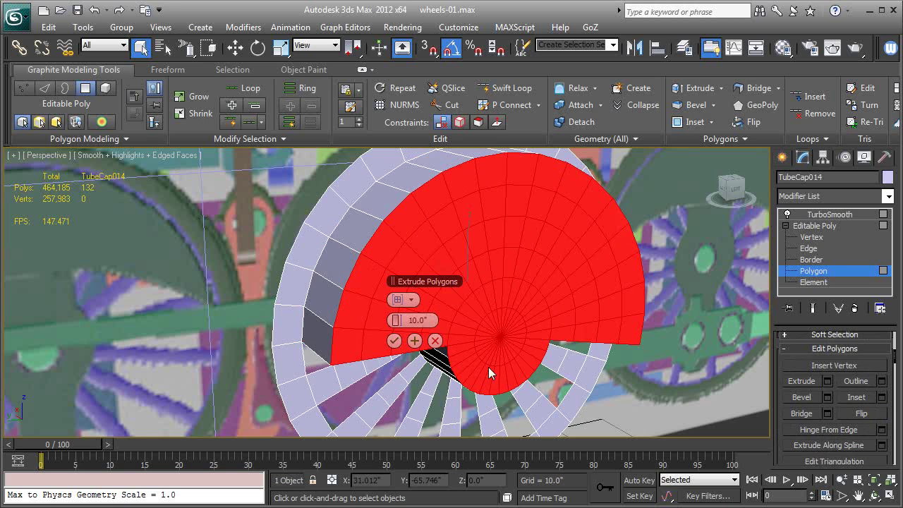
{"action": "middle_click_drag", "start_coordinate": [352, 365], "coordinate": [384, 356], "text": "alt"}
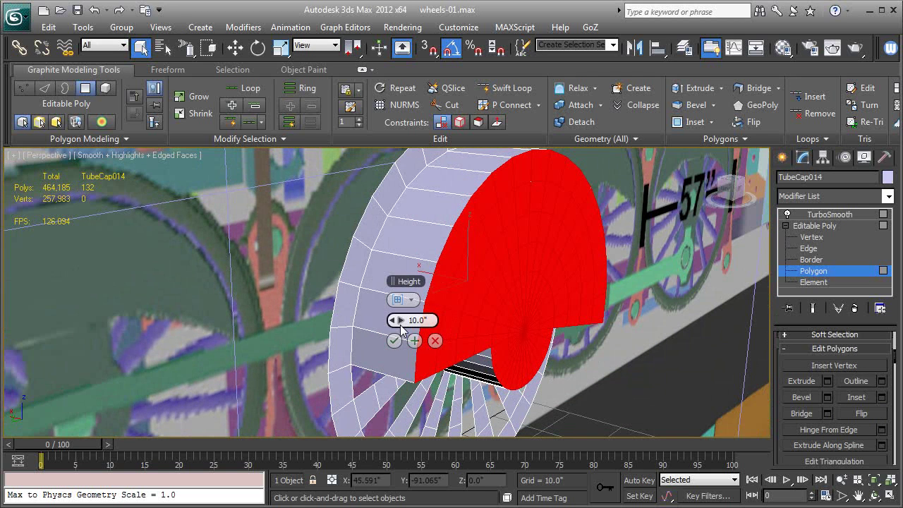
{"action": "right_click", "coordinate": [403, 322]}
{"action": "mouse_move", "coordinate": [399, 321]}
{"action": "left_mouse_down"}
{"action": "mouse_move", "coordinate": [413, 325]}
{"action": "mouse_move", "coordinate": [388, 324]}
{"action": "left_mouse_up"}
{"action": "left_click", "coordinate": [414, 341]}
{"action": "left_click", "coordinate": [414, 341]}
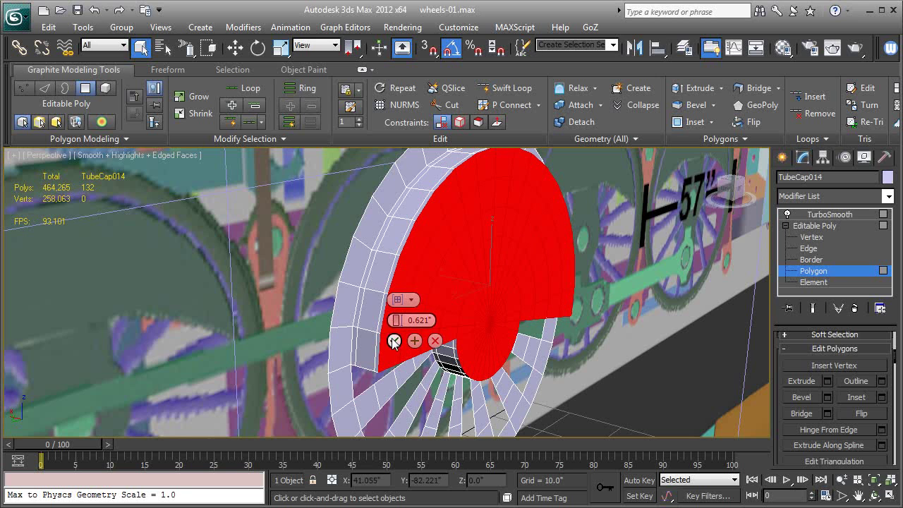
{"action": "left_click", "coordinate": [394, 341]}
Step: Return to the TurboSmooth level and inspect the smoothed counterweight, hub and spoke openings with and without edged faces
{"action": "left_click", "coordinate": [818, 227]}
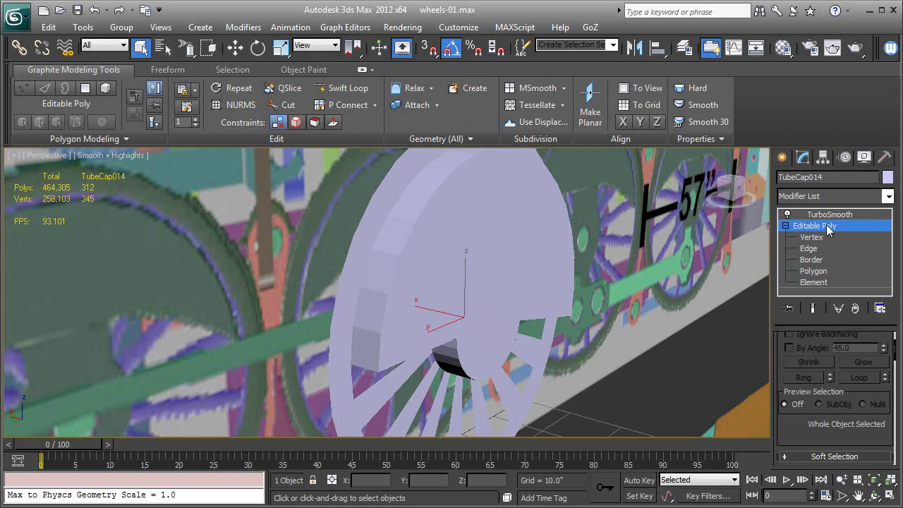
{"action": "left_click", "coordinate": [831, 215]}
{"action": "middle_click_drag", "start_coordinate": [593, 303], "coordinate": [531, 282], "text": "alt"}
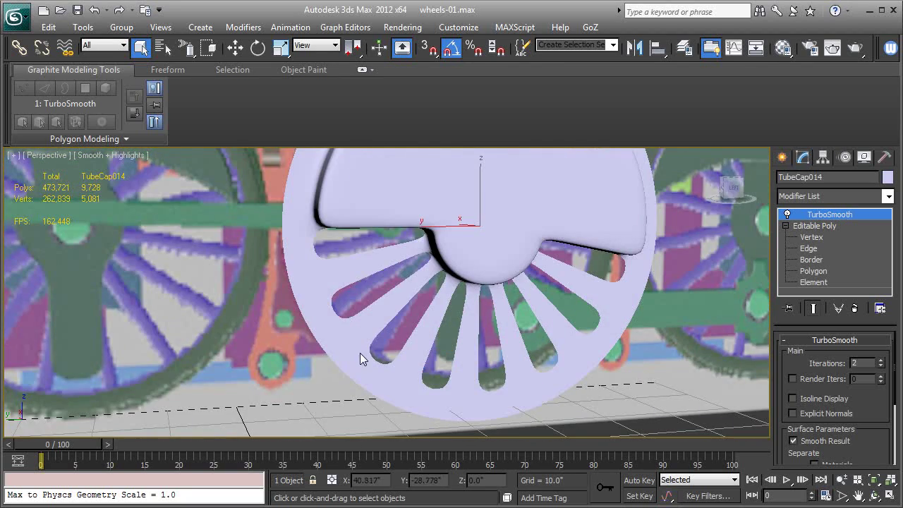
{"action": "key", "text": "F4"}
{"action": "scroll", "coordinate": [364, 355], "scroll_direction": "up", "scroll_amount": 3}
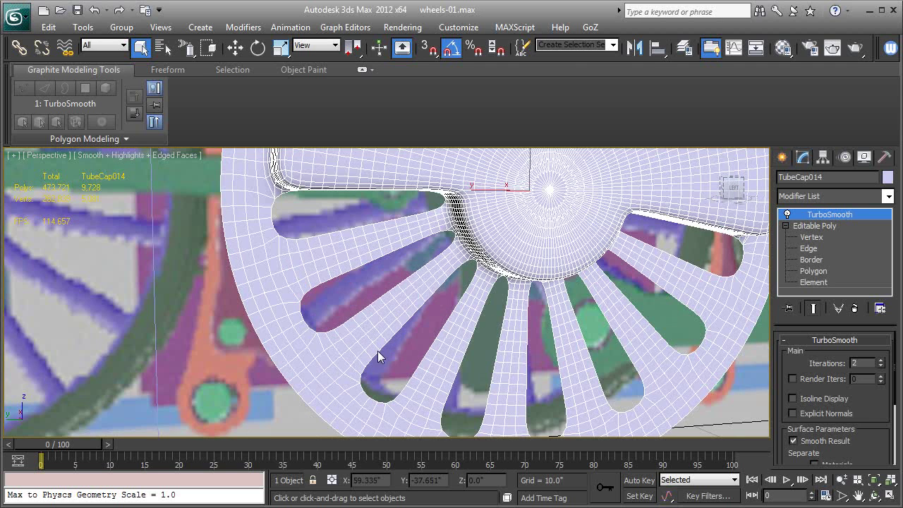
{"action": "key", "text": "F4"}
{"action": "key", "text": "F4"}
{"action": "key", "text": "F4"}
{"action": "scroll", "coordinate": [579, 303], "scroll_direction": "down", "scroll_amount": 3}
{"action": "mouse_move", "coordinate": [580, 316]}
{"action": "middle_mouse_down", "text": "alt"}
{"action": "mouse_move", "coordinate": [545, 311]}
{"action": "mouse_move", "coordinate": [563, 291]}
{"action": "mouse_move", "coordinate": [554, 291]}
{"action": "mouse_move", "coordinate": [550, 271]}
{"action": "mouse_move", "coordinate": [570, 292]}
{"action": "mouse_move", "coordinate": [541, 316]}
{"action": "mouse_move", "coordinate": [569, 327]}
{"action": "middle_mouse_up", "text": "alt"}
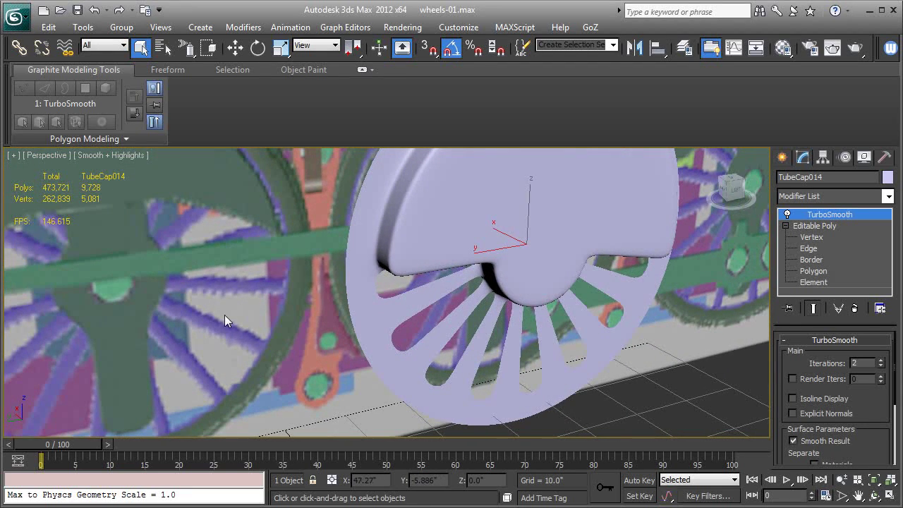
{"action": "middle_click_drag", "start_coordinate": [273, 324], "coordinate": [301, 311], "text": "alt"}
Step: Turn off TurboSmooth, select all open borders of the wheel and extend them along X away from the counterweight to give it thickness
{"action": "left_click", "coordinate": [787, 214]}
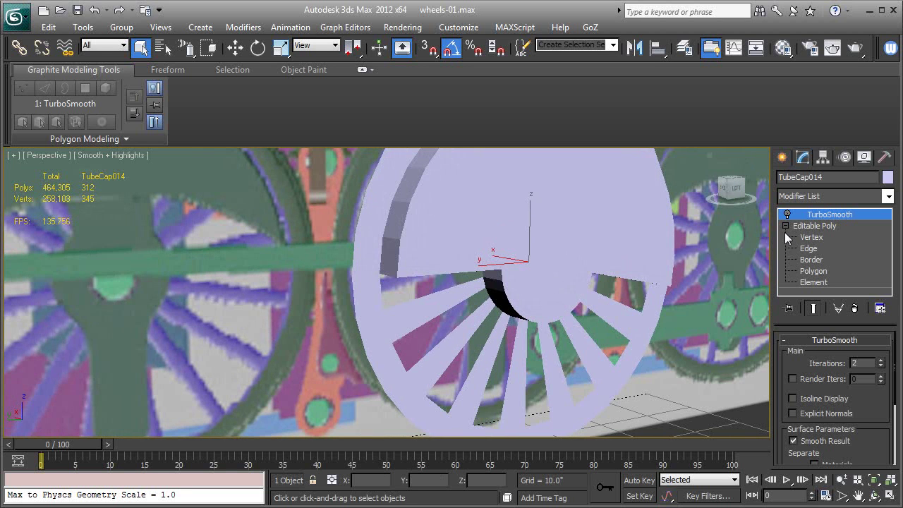
{"action": "left_click", "coordinate": [811, 260]}
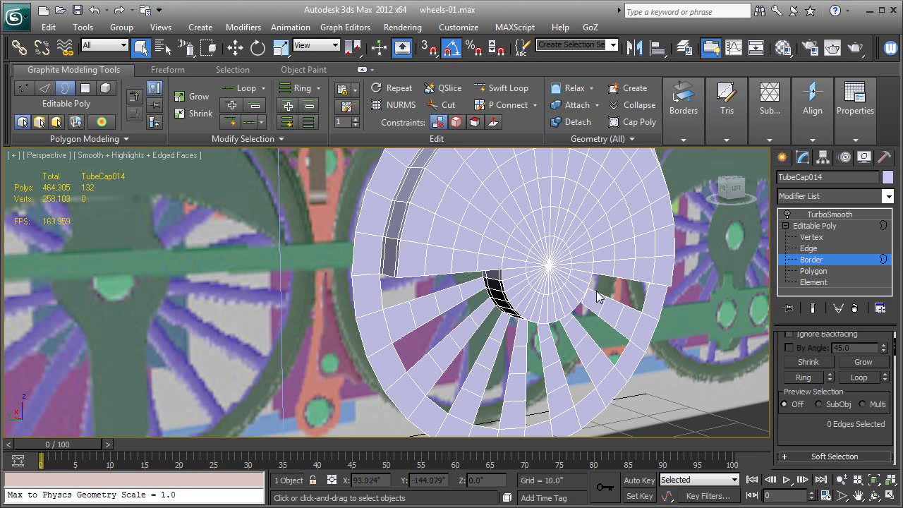
{"action": "key", "text": "ctrl+a"}
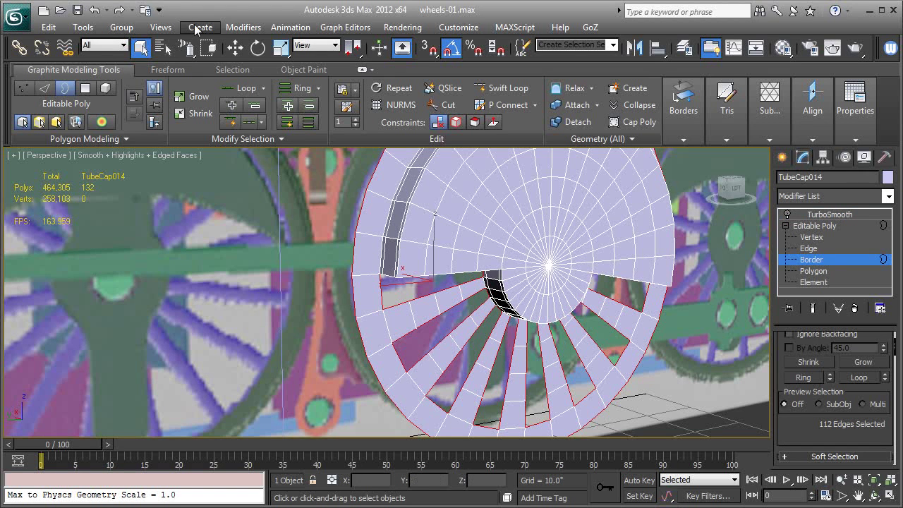
{"action": "left_click", "coordinate": [235, 48]}
{"action": "middle_click_drag", "start_coordinate": [474, 263], "coordinate": [496, 295], "text": "alt"}
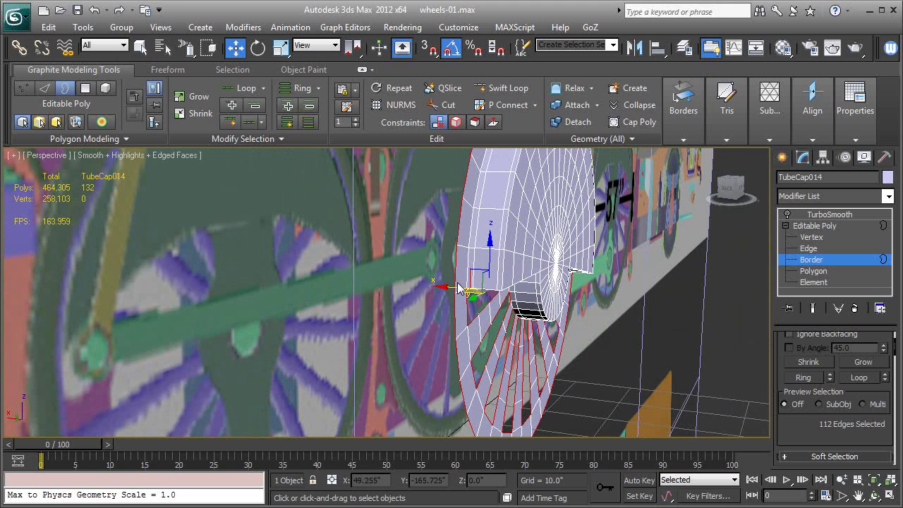
{"action": "left_click_drag", "start_coordinate": [452, 292], "coordinate": [422, 286], "text": "shift"}
{"action": "middle_click_drag", "start_coordinate": [422, 287], "coordinate": [322, 255], "text": "alt"}
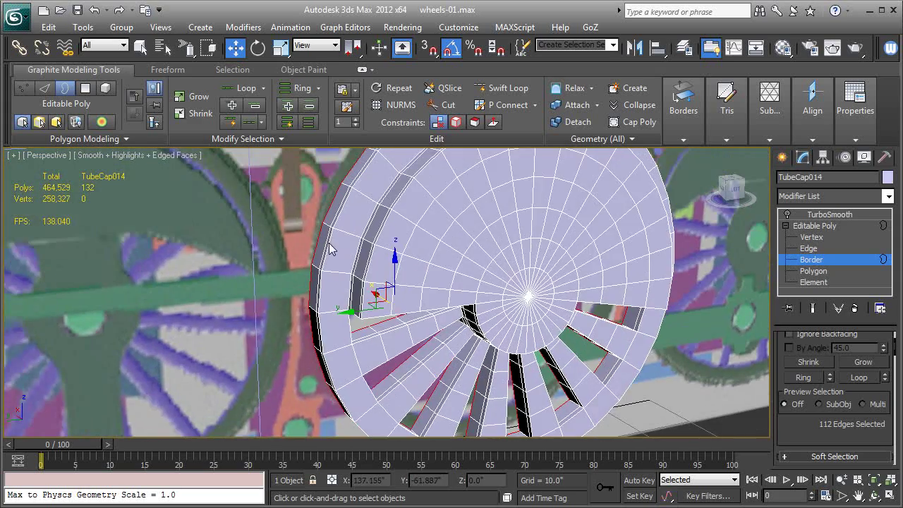
Step: Insert two edge loops around the rim's face with Swift Loop, one near its outer edge and one near the counterweight
{"action": "key", "text": "2"}
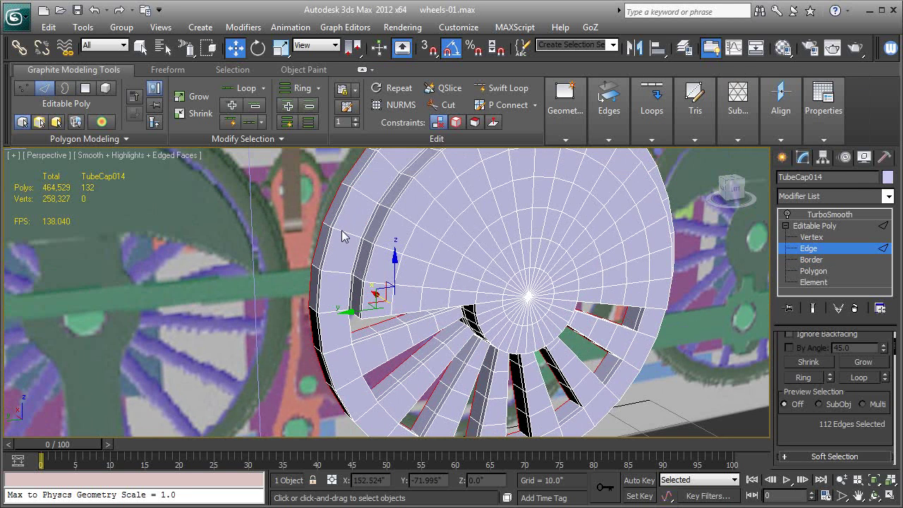
{"action": "left_click", "coordinate": [343, 235]}
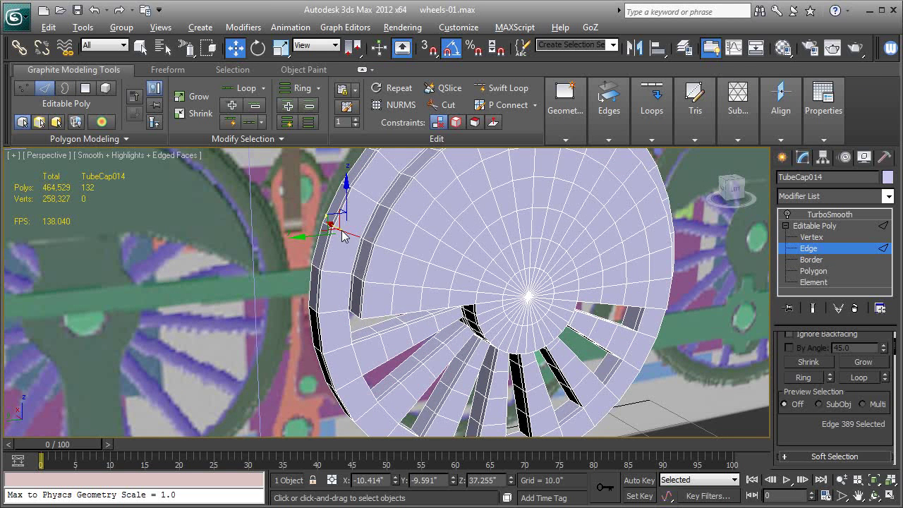
{"action": "key", "text": "alt+r"}
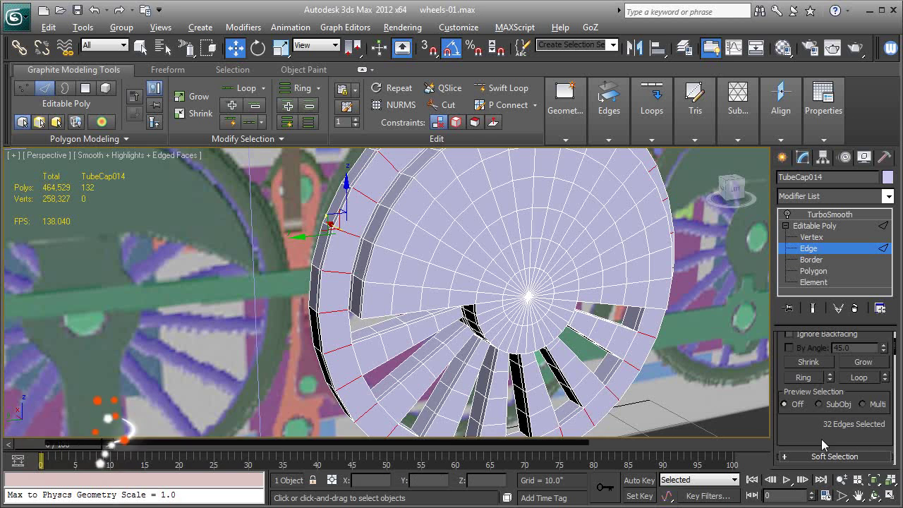
{"action": "scroll", "coordinate": [821, 435], "scroll_direction": "down", "scroll_amount": 3}
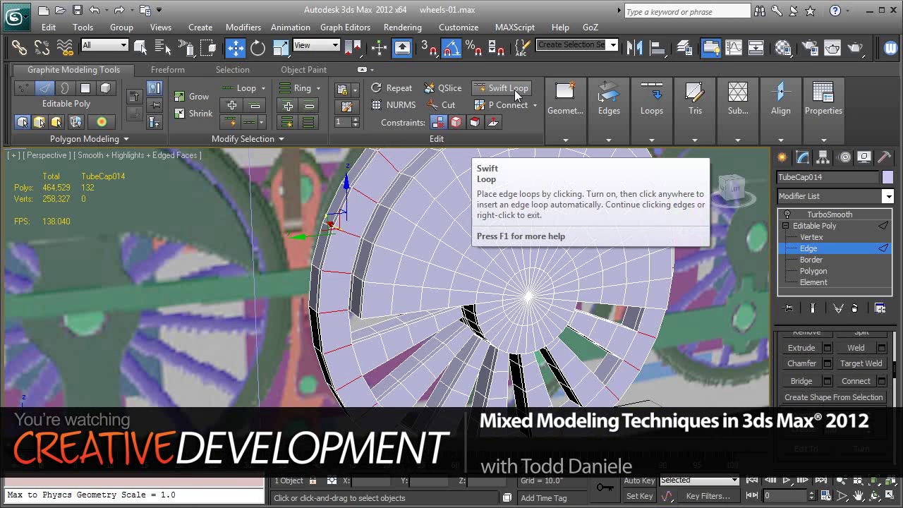
{"action": "left_click", "coordinate": [494, 89]}
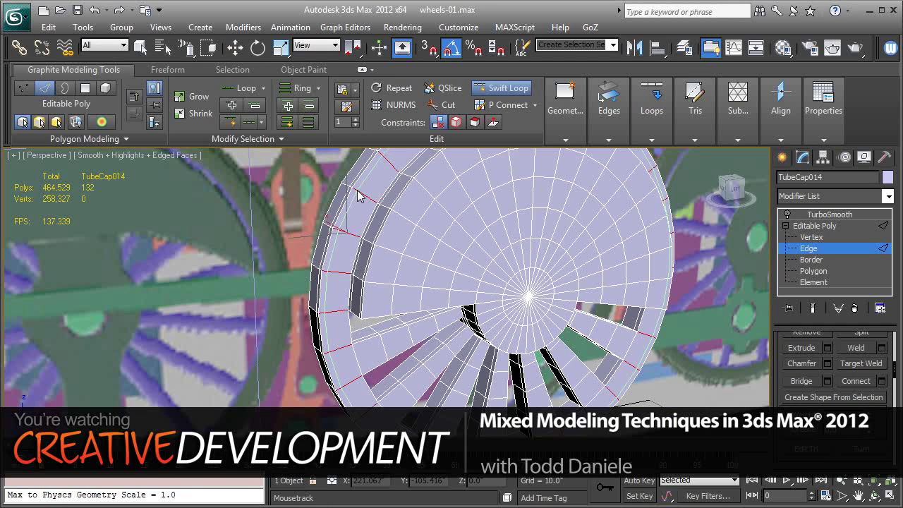
{"action": "left_click", "coordinate": [356, 197]}
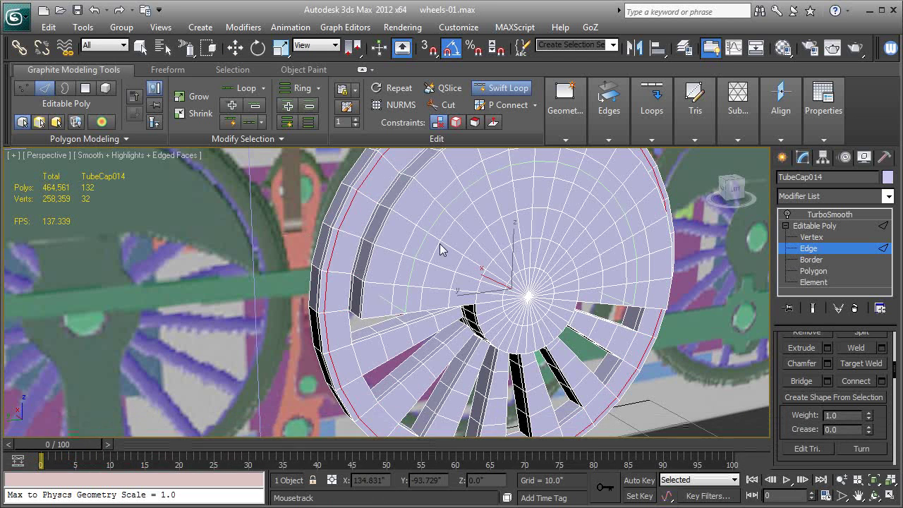
{"action": "left_click", "coordinate": [356, 239]}
{"action": "right_click", "coordinate": [356, 240]}
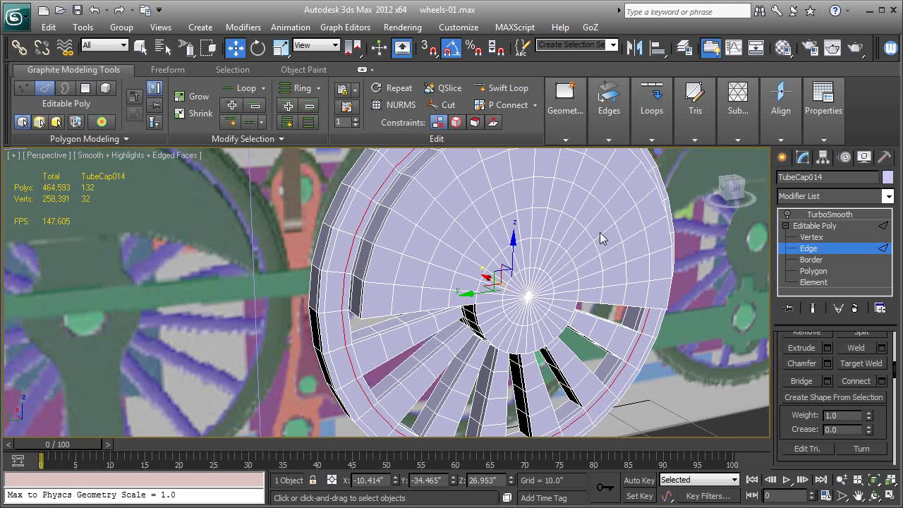
Step: Leave edge editing, turn TurboSmooth back on and inspect the smoothed wheel from the front, side and back with edged faces
{"action": "key", "text": "F4"}
{"action": "left_click", "coordinate": [832, 224]}
{"action": "left_click", "coordinate": [831, 216]}
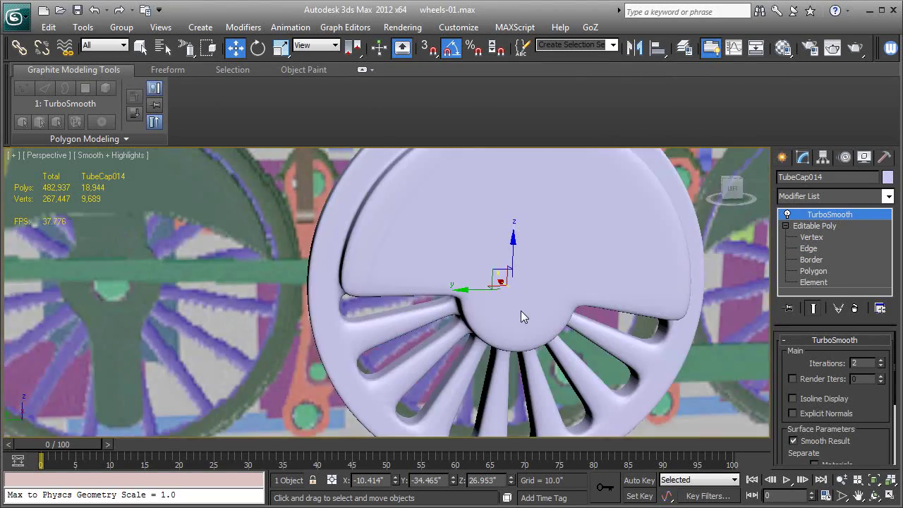
{"action": "middle_click_drag", "start_coordinate": [520, 310], "coordinate": [578, 311], "text": "alt"}
{"action": "key", "text": "F4"}
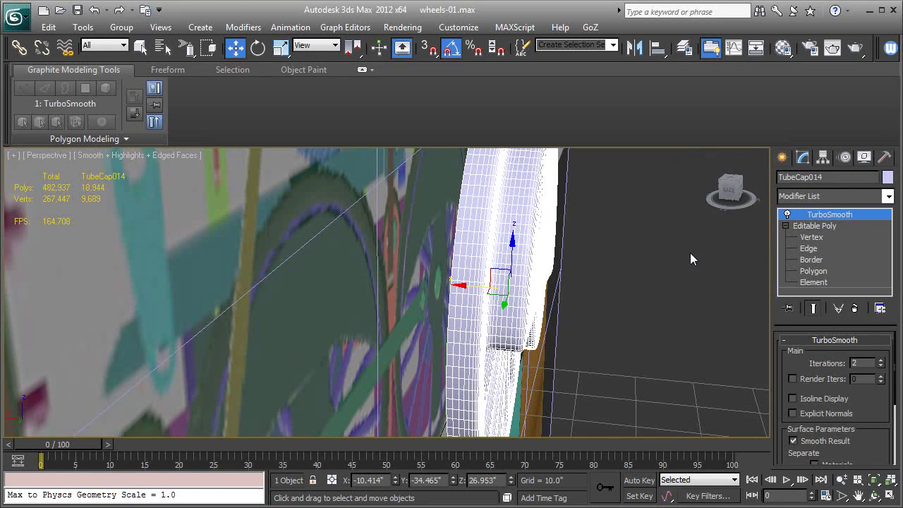
{"action": "middle_click_drag", "start_coordinate": [689, 252], "coordinate": [599, 267], "text": "alt"}
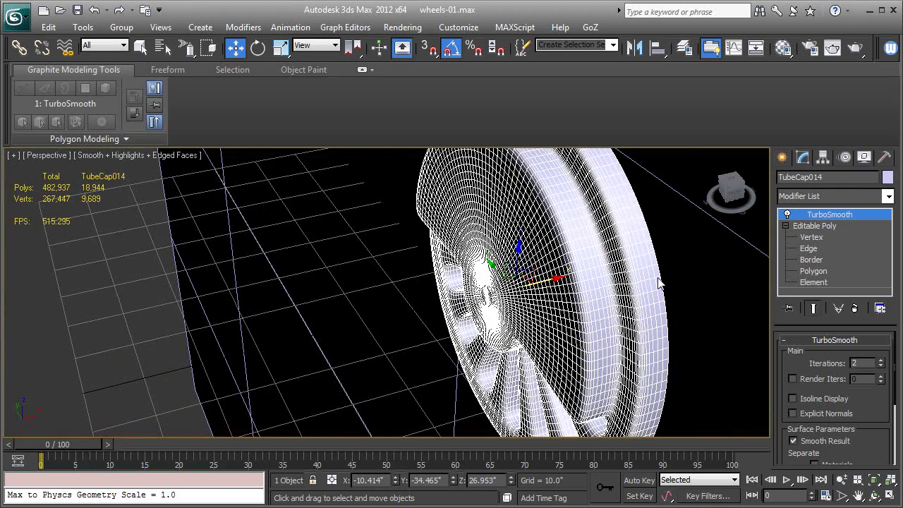
{"action": "middle_click_drag", "start_coordinate": [599, 267], "coordinate": [630, 265], "text": "alt"}
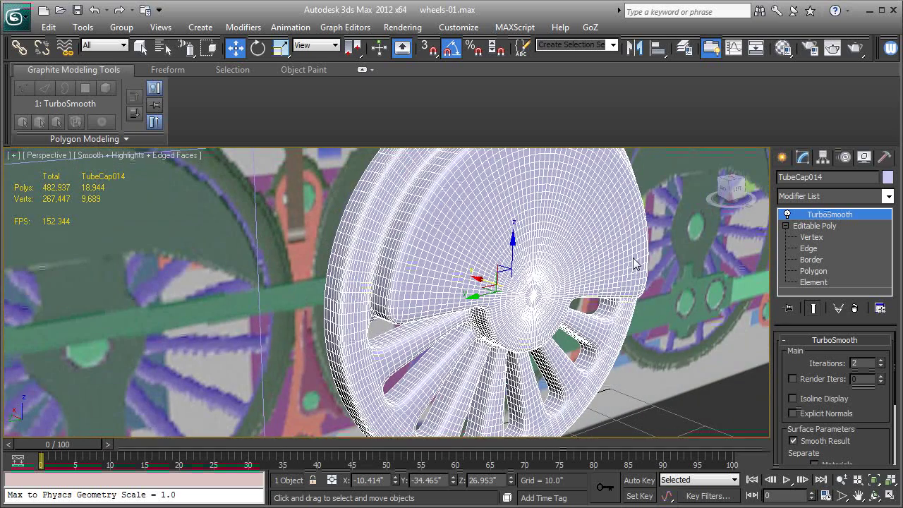
Step: In the Back view, draw an open stepped Line profile around the rim's top, about 3.7 in across the tread and 6.2 in down the flange side
{"action": "key", "text": "k"}
{"action": "middle_click_drag", "start_coordinate": [478, 269], "coordinate": [531, 295]}
{"action": "scroll", "coordinate": [529, 269], "scroll_direction": "up", "scroll_amount": 2}
{"action": "scroll", "coordinate": [531, 294], "scroll_direction": "down", "scroll_amount": 2}
{"action": "scroll", "coordinate": [505, 280], "scroll_direction": "up", "scroll_amount": 2}
{"action": "middle_click_drag", "start_coordinate": [524, 209], "coordinate": [514, 292]}
{"action": "scroll", "coordinate": [515, 299], "scroll_direction": "up", "scroll_amount": 3}
{"action": "left_click", "coordinate": [781, 159]}
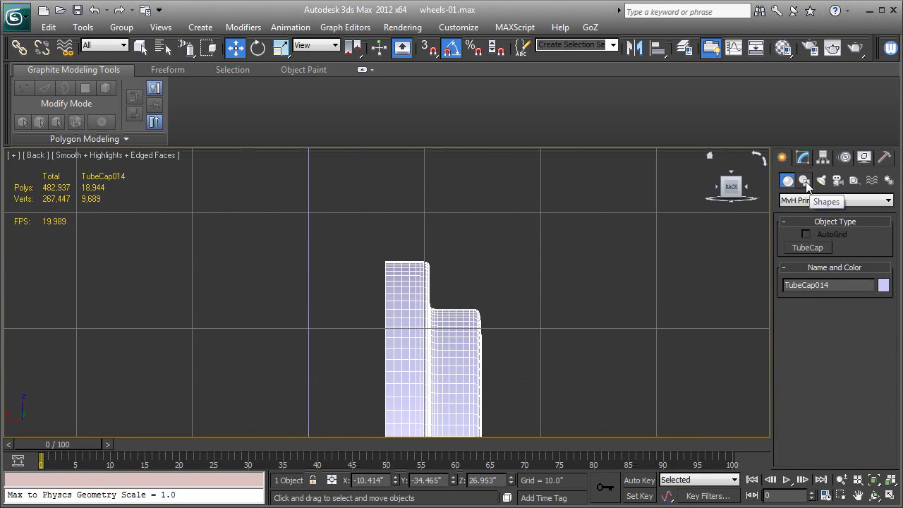
{"action": "left_click", "coordinate": [804, 182]}
{"action": "left_click", "coordinate": [807, 258]}
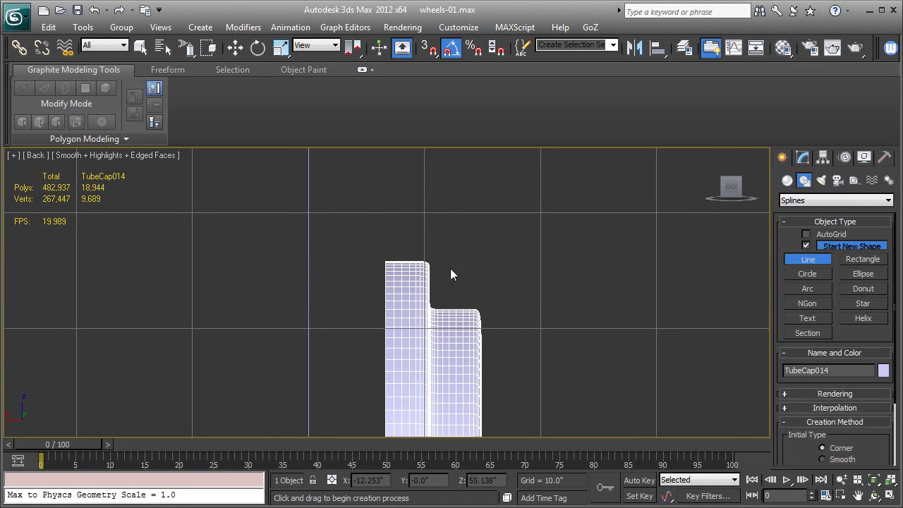
{"action": "scroll", "coordinate": [450, 272], "scroll_direction": "up", "scroll_amount": 4}
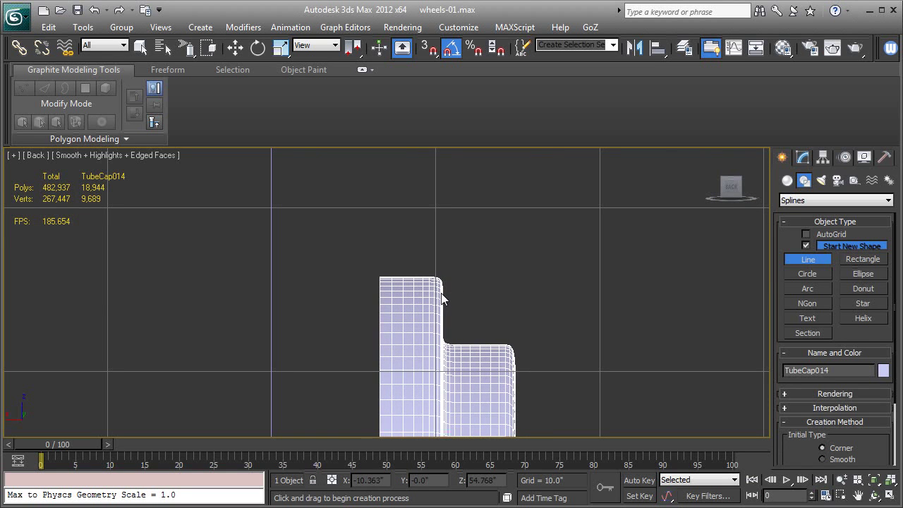
{"action": "left_click", "coordinate": [441, 292]}
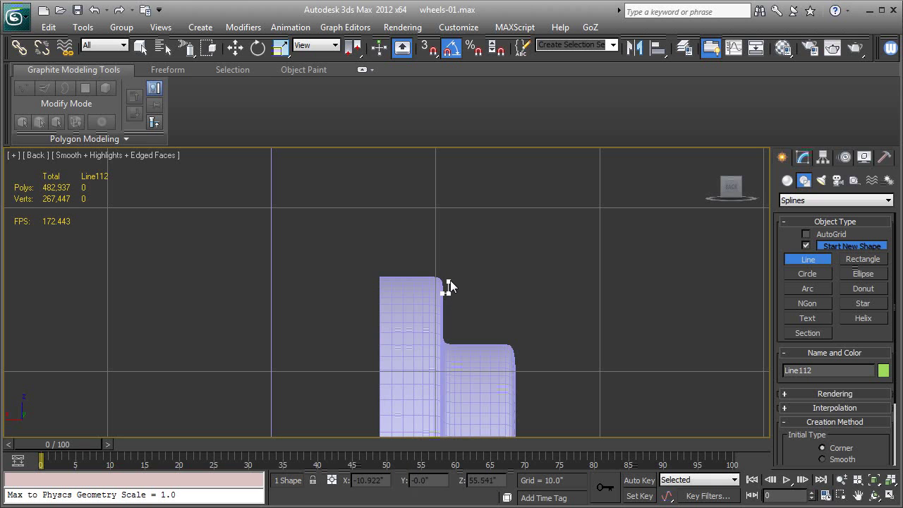
{"action": "left_click", "coordinate": [447, 267]}
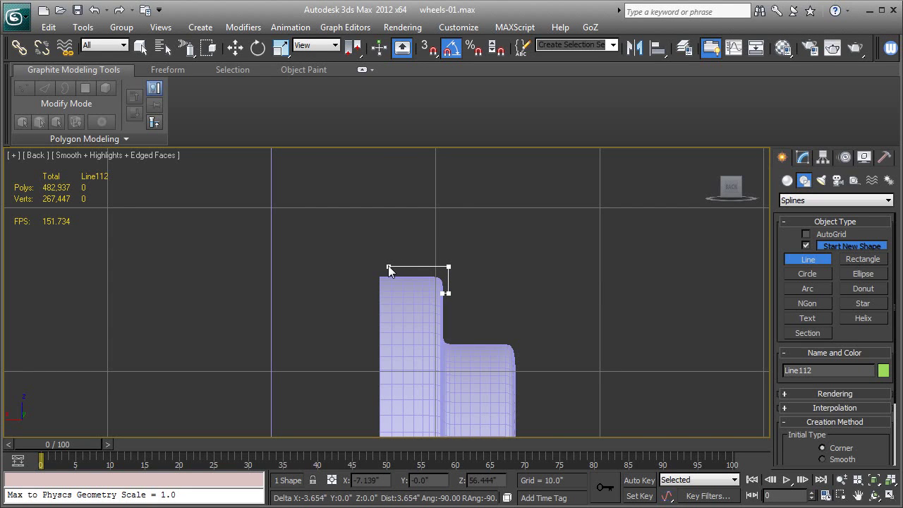
{"action": "left_click", "coordinate": [388, 268]}
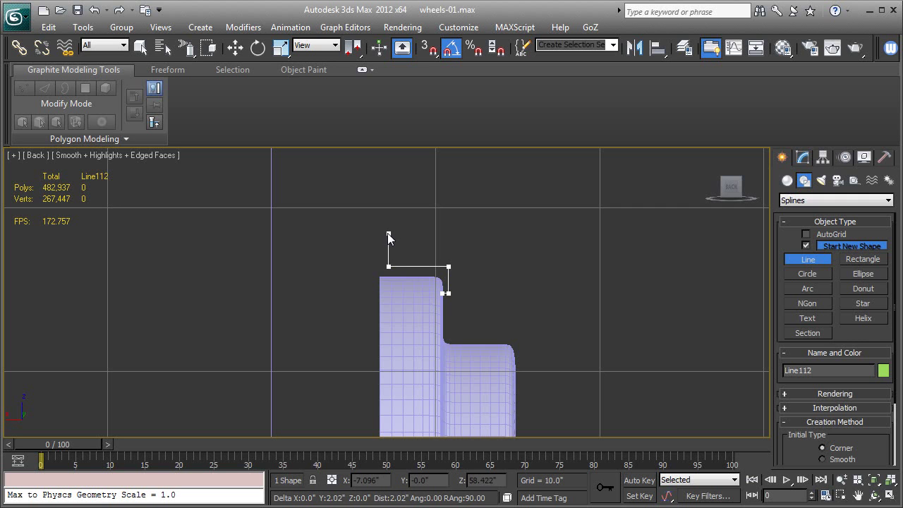
{"action": "left_click", "coordinate": [388, 231]}
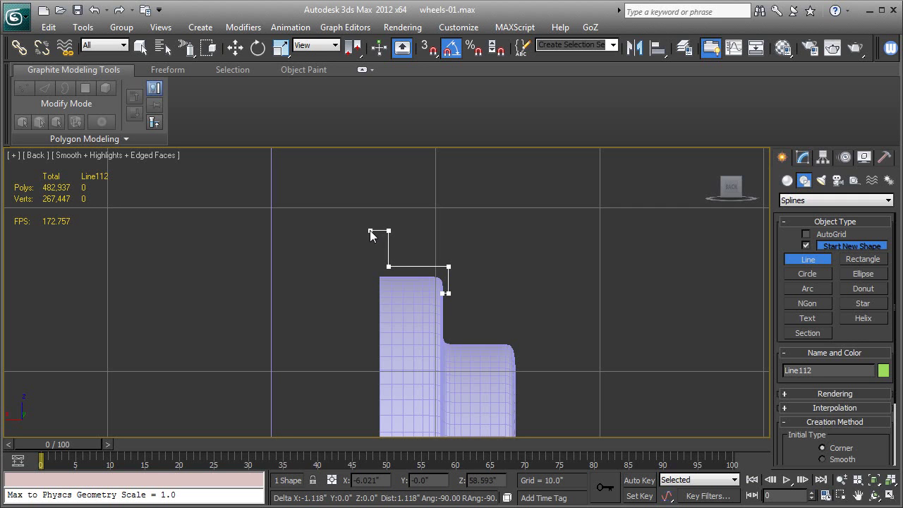
{"action": "left_click", "coordinate": [368, 230]}
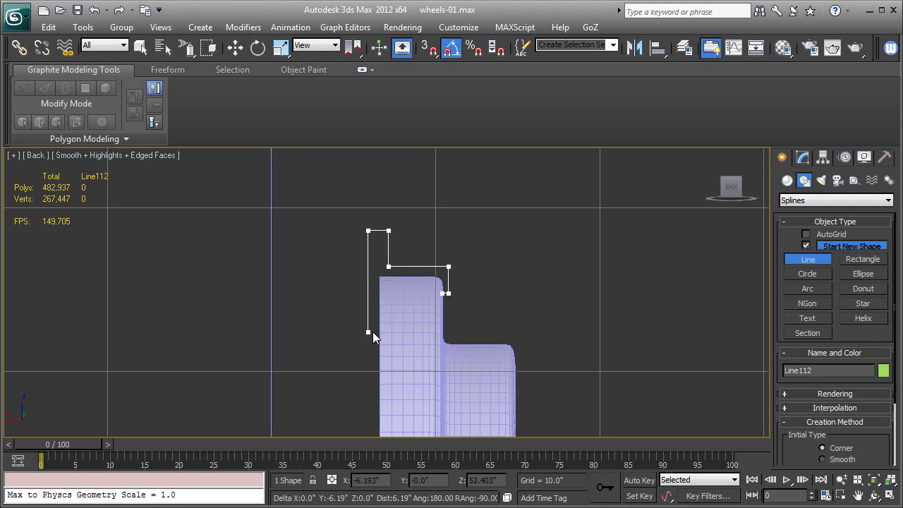
{"action": "right_click", "coordinate": [372, 331], "text": "shift"}
{"action": "left_click", "coordinate": [601, 246]}
{"action": "right_click", "coordinate": [602, 246]}
Step: Select the profile's three step corner vertices, try a fillet on them, undo it and give them a small chamfer instead
{"action": "left_click", "coordinate": [803, 158]}
{"action": "left_click", "coordinate": [785, 214]}
{"action": "left_click", "coordinate": [811, 225]}
{"action": "left_click", "coordinate": [449, 266]}
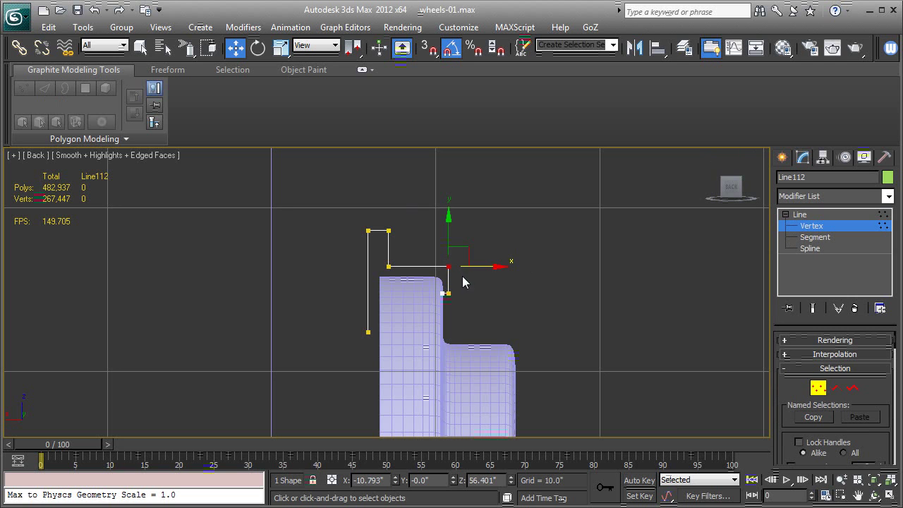
{"action": "left_click", "coordinate": [389, 231], "text": "ctrl"}
{"action": "left_click", "coordinate": [389, 267], "text": "ctrl"}
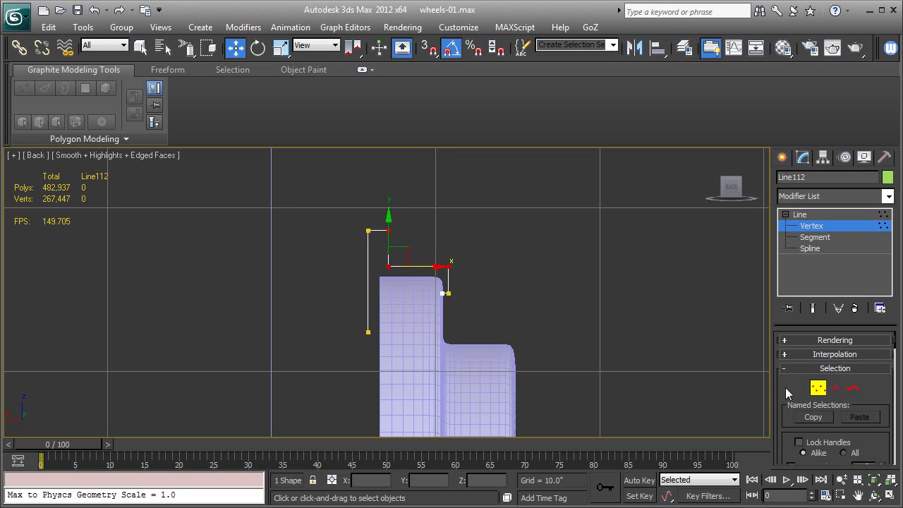
{"action": "scroll", "coordinate": [790, 384], "scroll_direction": "down", "scroll_amount": 5}
{"action": "scroll", "coordinate": [850, 447], "scroll_direction": "down", "scroll_amount": 10}
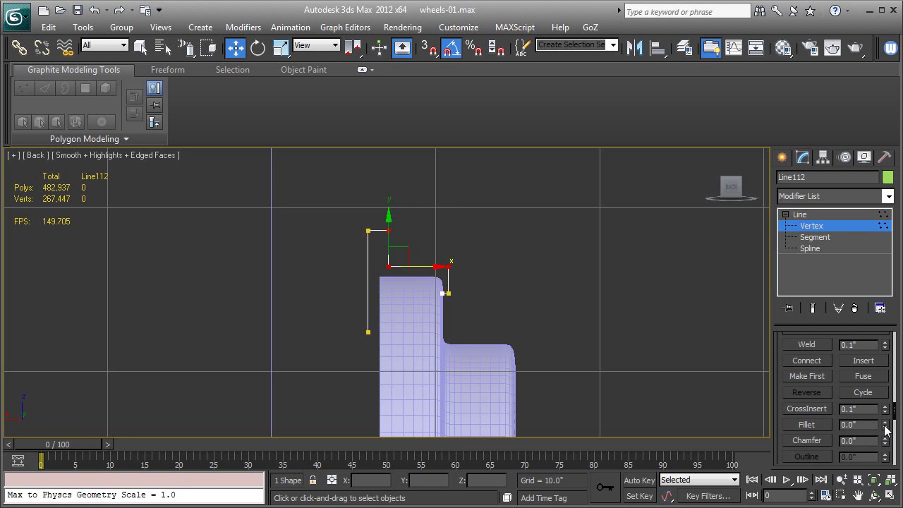
{"action": "left_click_drag", "start_coordinate": [887, 429], "coordinate": [886, 428]}
{"action": "right_click", "coordinate": [886, 428]}
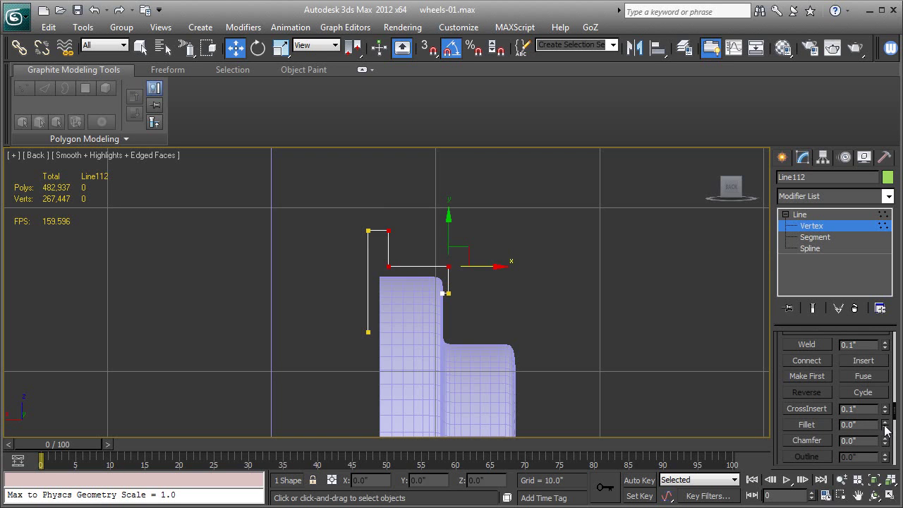
{"action": "left_click_drag", "start_coordinate": [887, 428], "coordinate": [888, 424]}
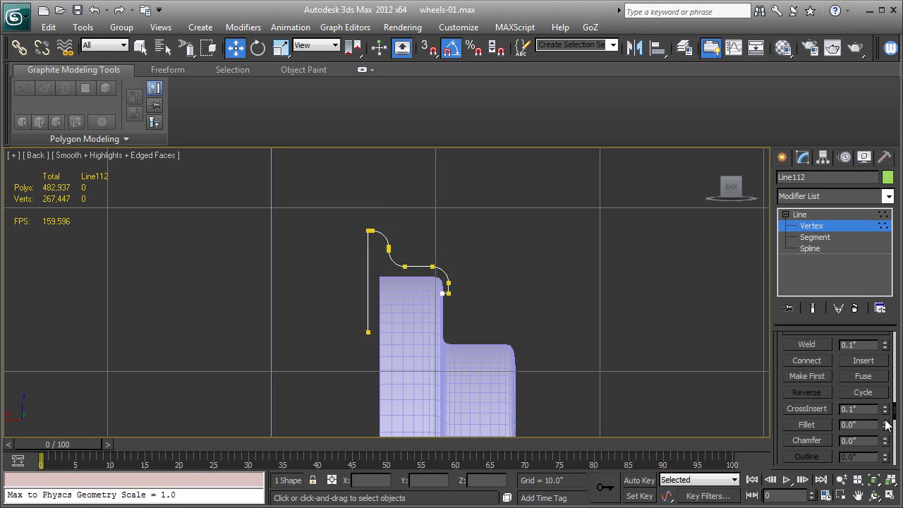
{"action": "key", "text": "ctrl+z"}
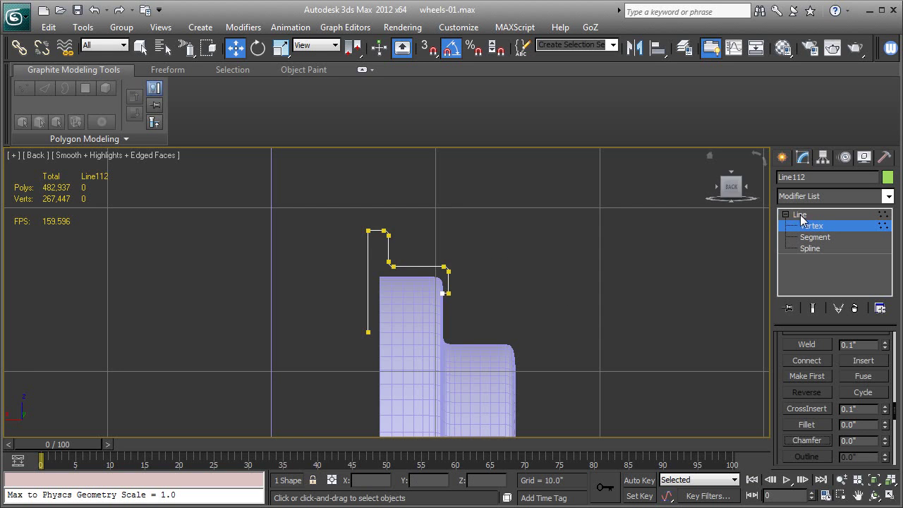
{"action": "key", "text": "1"}
Step: In the Perspective view, move the line profile along Y to about -34.5 in so it sits over the top of the wheel's rim
{"action": "middle_click_drag", "start_coordinate": [619, 275], "coordinate": [510, 316]}
{"action": "scroll", "coordinate": [623, 280], "scroll_direction": "up", "scroll_amount": 2}
{"action": "scroll", "coordinate": [624, 271], "scroll_direction": "down", "scroll_amount": 2}
{"action": "key", "text": "p"}
{"action": "scroll", "coordinate": [570, 315], "scroll_direction": "down", "scroll_amount": 7}
{"action": "middle_click_drag", "start_coordinate": [570, 315], "coordinate": [527, 319], "text": "alt"}
{"action": "scroll", "coordinate": [392, 239], "scroll_direction": "up", "scroll_amount": 5}
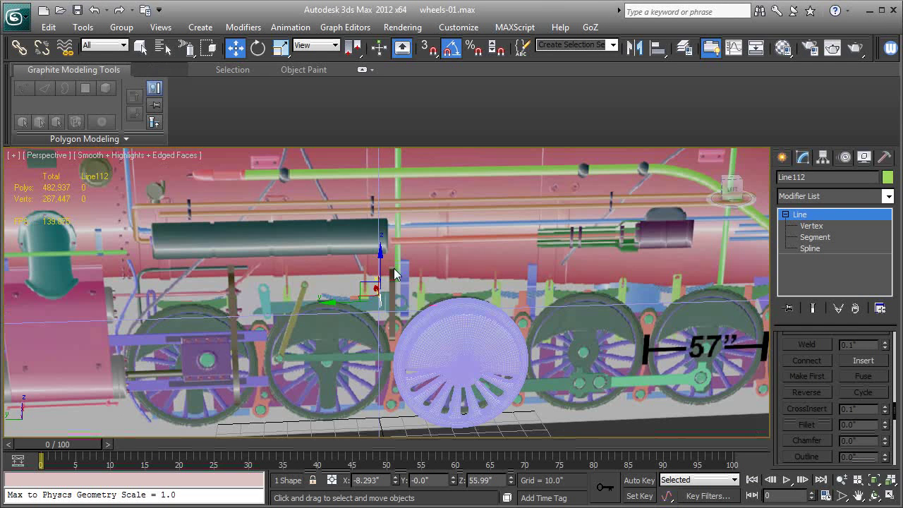
{"action": "left_click_drag", "start_coordinate": [328, 313], "coordinate": [412, 310]}
{"action": "key", "text": "z"}
{"action": "middle_click_drag", "start_coordinate": [411, 304], "coordinate": [427, 294], "text": "alt"}
{"action": "scroll", "coordinate": [427, 295], "scroll_direction": "down", "scroll_amount": 8}
{"action": "middle_click_drag", "start_coordinate": [455, 333], "coordinate": [455, 297], "text": "alt"}
{"action": "left_click_drag", "start_coordinate": [411, 254], "coordinate": [407, 255]}
{"action": "middle_click_drag", "start_coordinate": [408, 259], "coordinate": [445, 289], "text": "alt"}
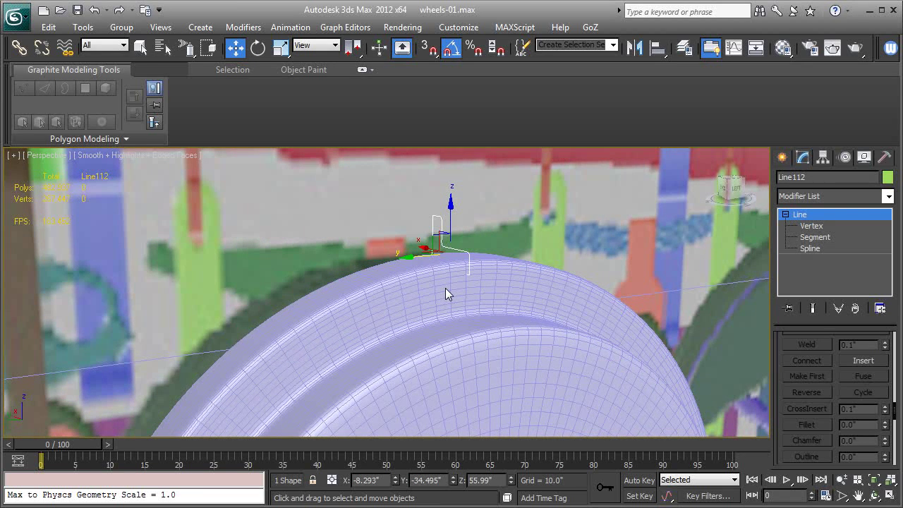
Step: Add the wheel to the selection with the line profile, isolate both objects and clear the selection
{"action": "left_click", "coordinate": [445, 288], "text": "ctrl"}
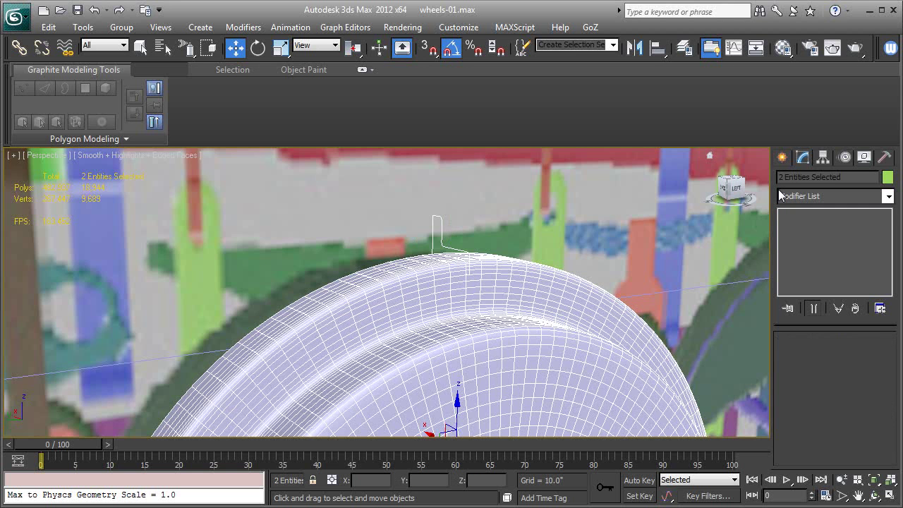
{"action": "key", "text": "alt+q"}
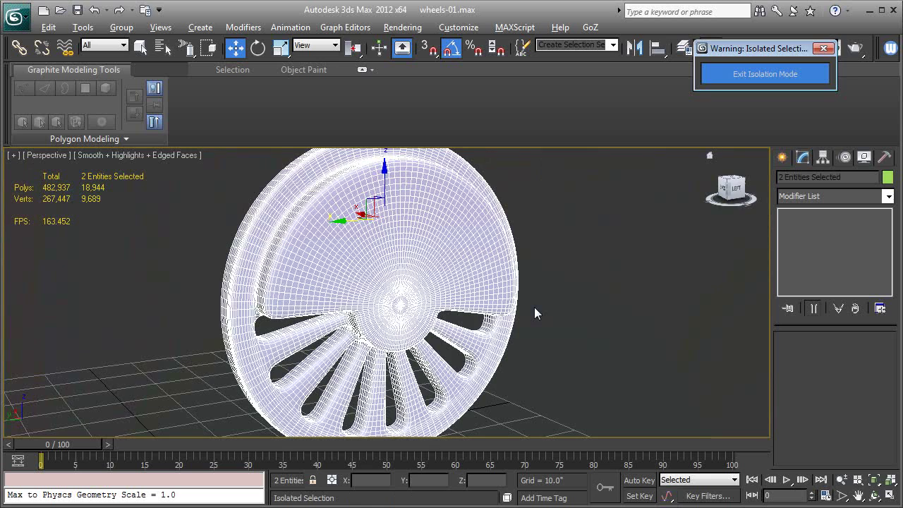
{"action": "middle_click_drag", "start_coordinate": [545, 307], "coordinate": [607, 374]}
{"action": "left_click", "coordinate": [614, 229]}
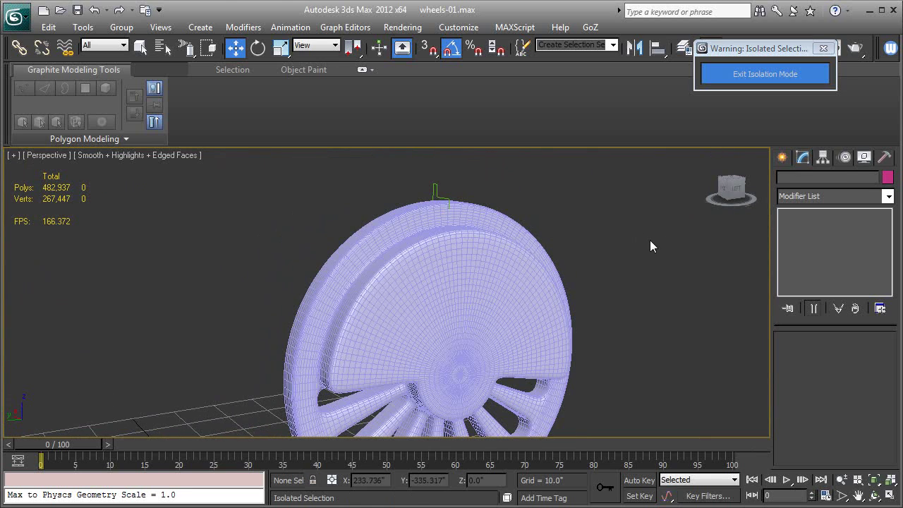
Step: Select only the wheel and center its pivot to the object
{"action": "left_click", "coordinate": [438, 191]}
{"action": "left_click", "coordinate": [455, 231]}
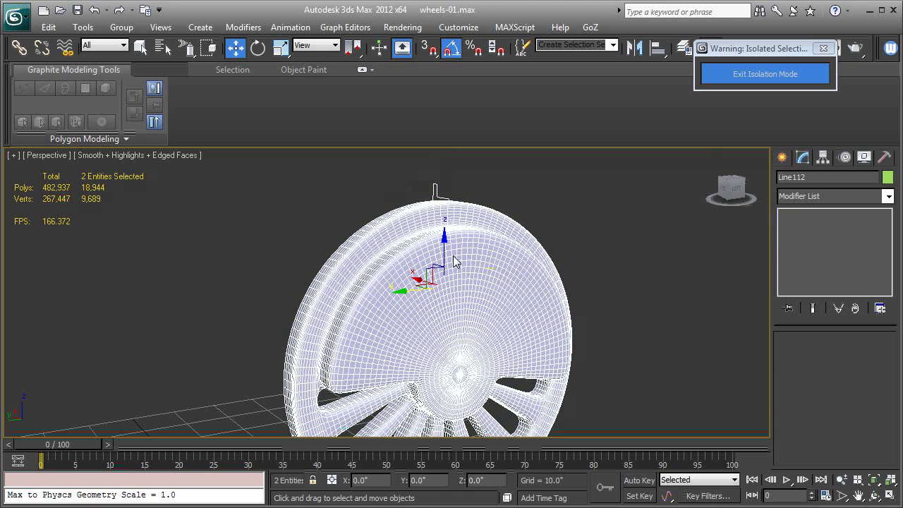
{"action": "left_click", "coordinate": [488, 285]}
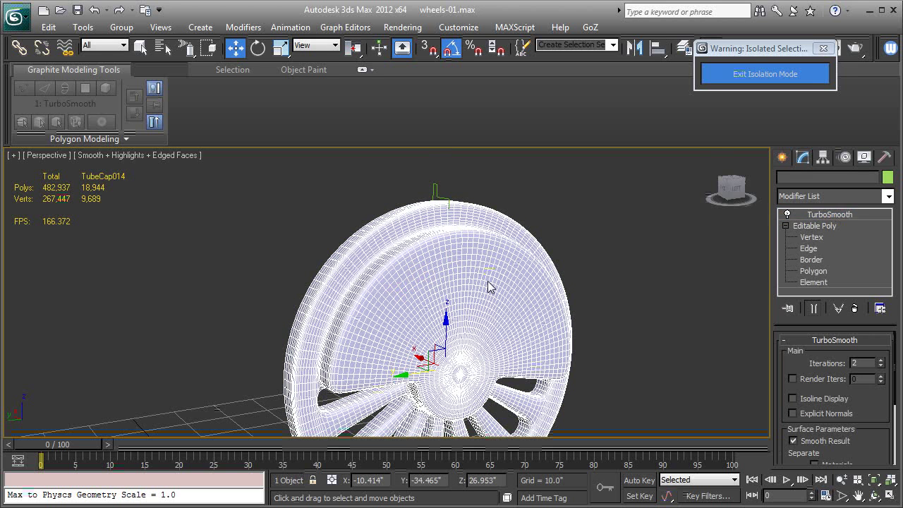
{"action": "left_click", "coordinate": [822, 157]}
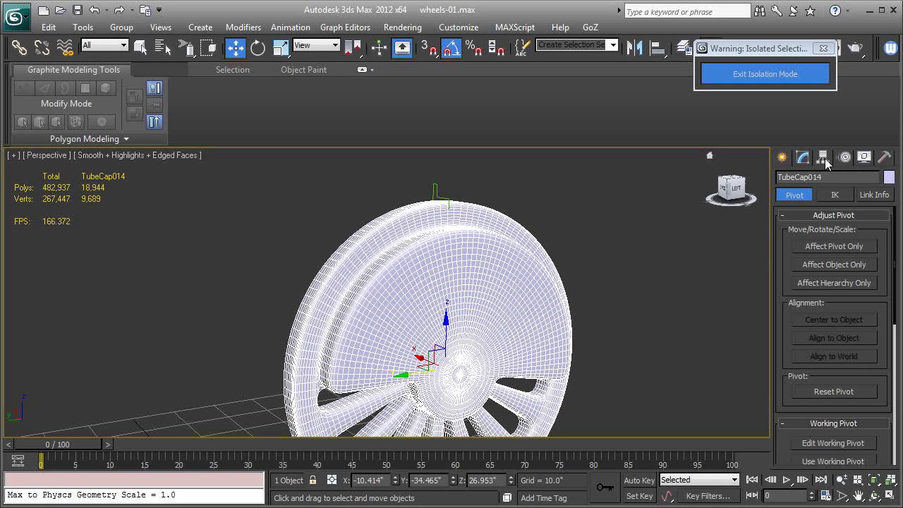
{"action": "left_click", "coordinate": [819, 249]}
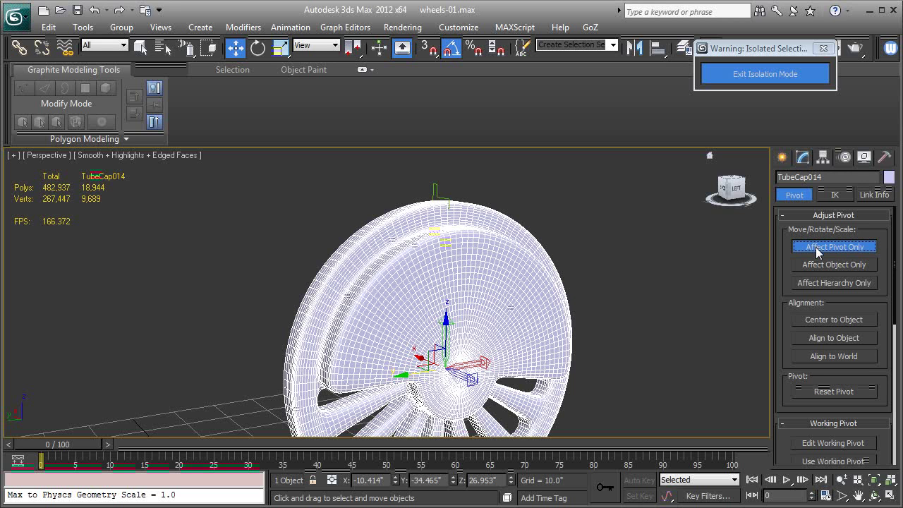
{"action": "left_click", "coordinate": [826, 320]}
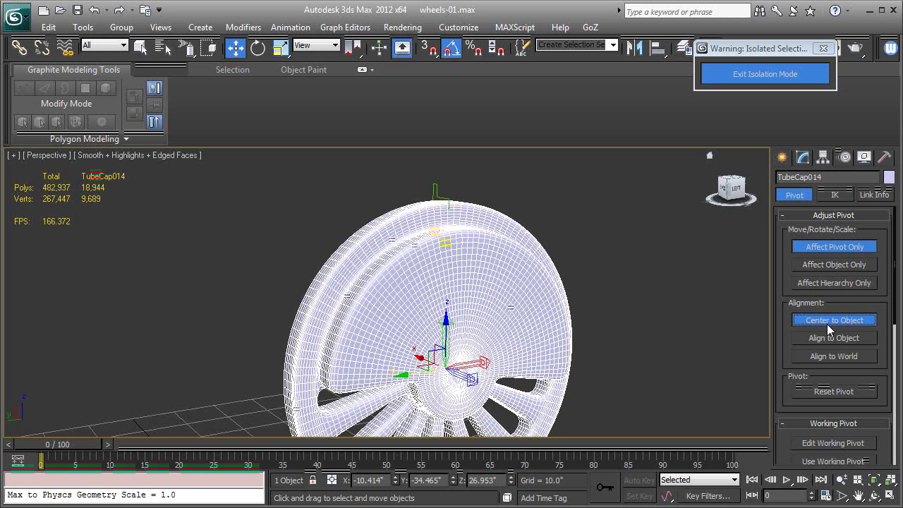
{"action": "left_click", "coordinate": [830, 245]}
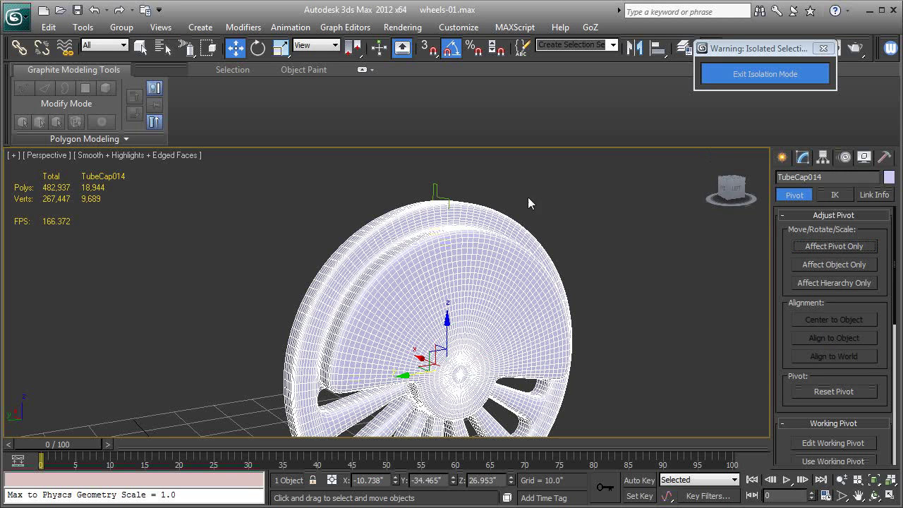
Step: Select the line profile with the wheel and align their pivots to the wheel's center in X, Y and Z position
{"action": "left_click", "coordinate": [436, 190], "text": "ctrl"}
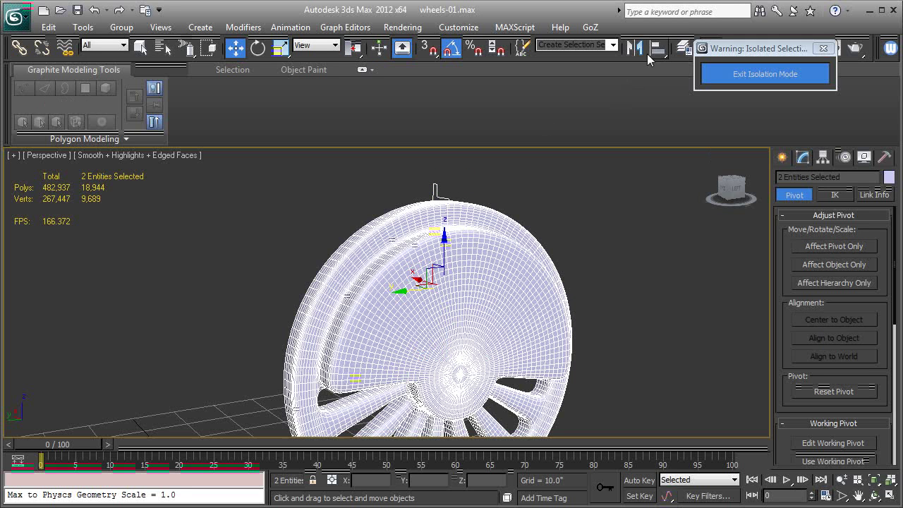
{"action": "left_click", "coordinate": [656, 49]}
{"action": "left_click", "coordinate": [831, 247]}
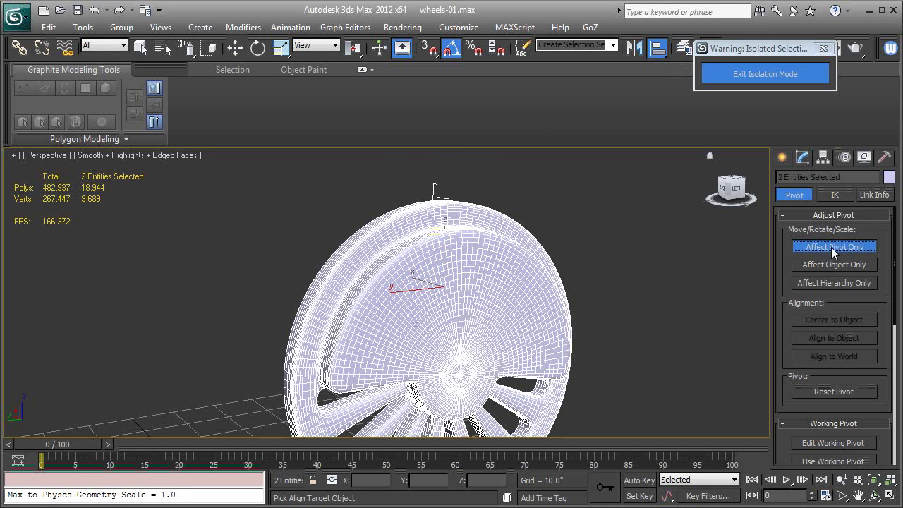
{"action": "left_click", "coordinate": [457, 376]}
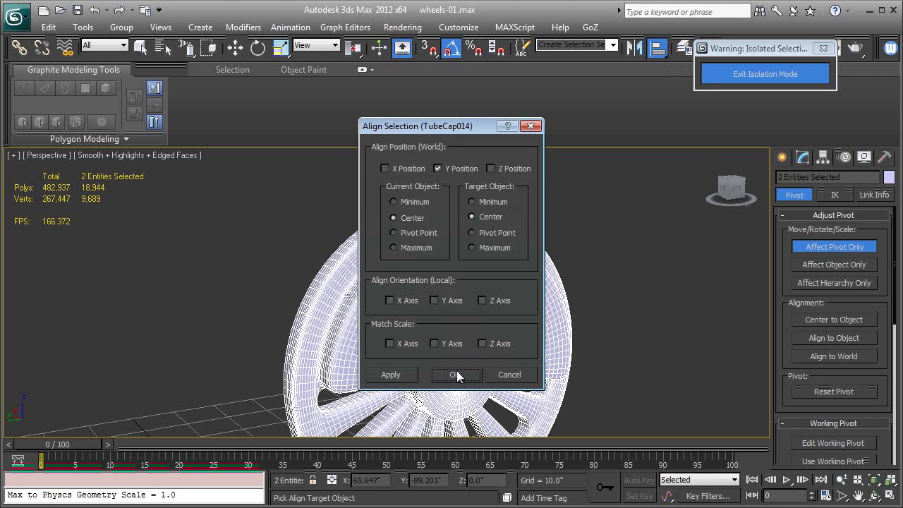
{"action": "left_click", "coordinate": [399, 170]}
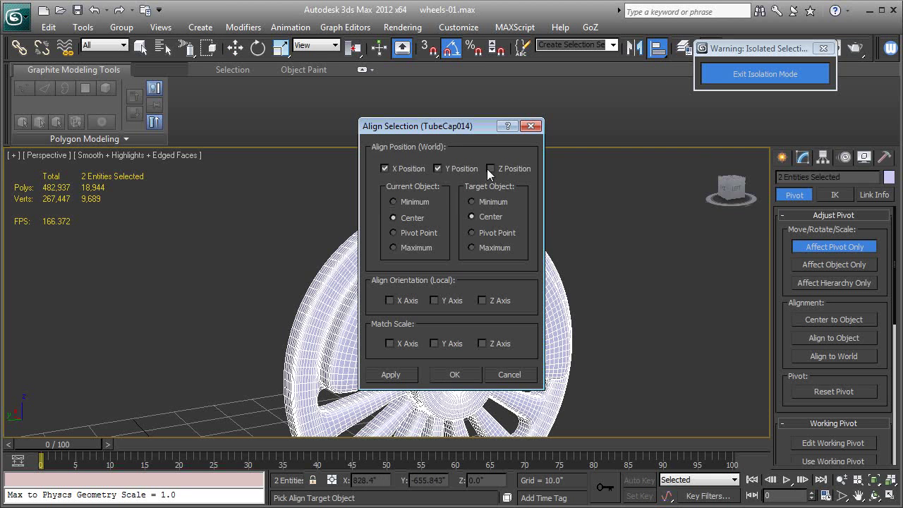
{"action": "left_click", "coordinate": [454, 375]}
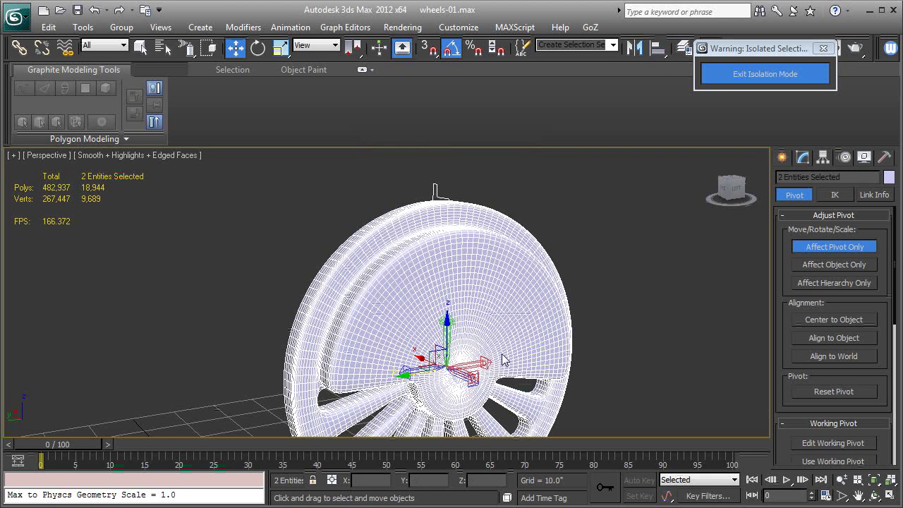
{"action": "left_click", "coordinate": [811, 248]}
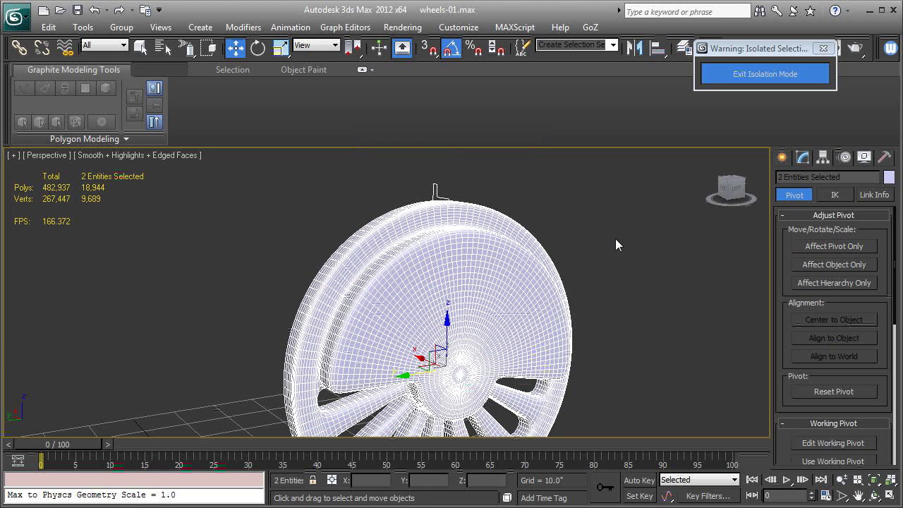
Step: Apply a Lathe modifier to the line profile above the rim and set its direction to X
{"action": "left_click", "coordinate": [615, 238]}
{"action": "left_click", "coordinate": [436, 191]}
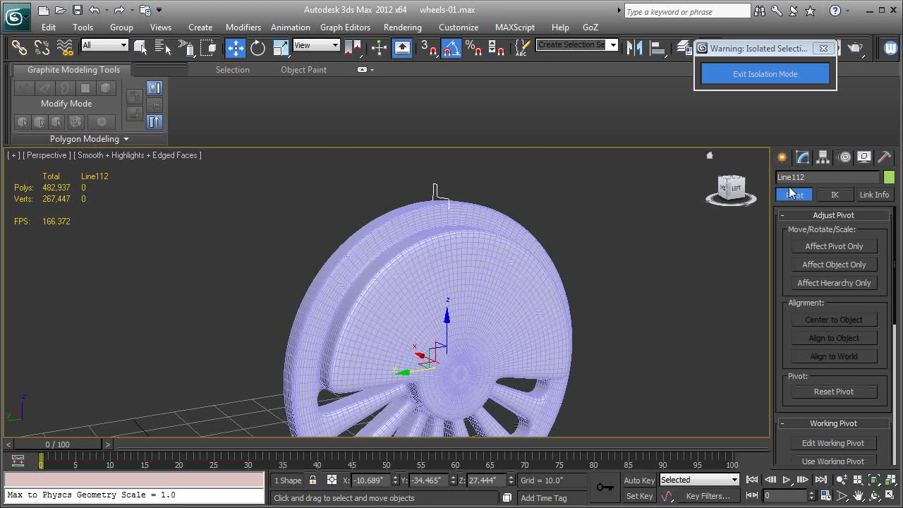
{"action": "left_click", "coordinate": [803, 158]}
{"action": "left_click", "coordinate": [821, 198]}
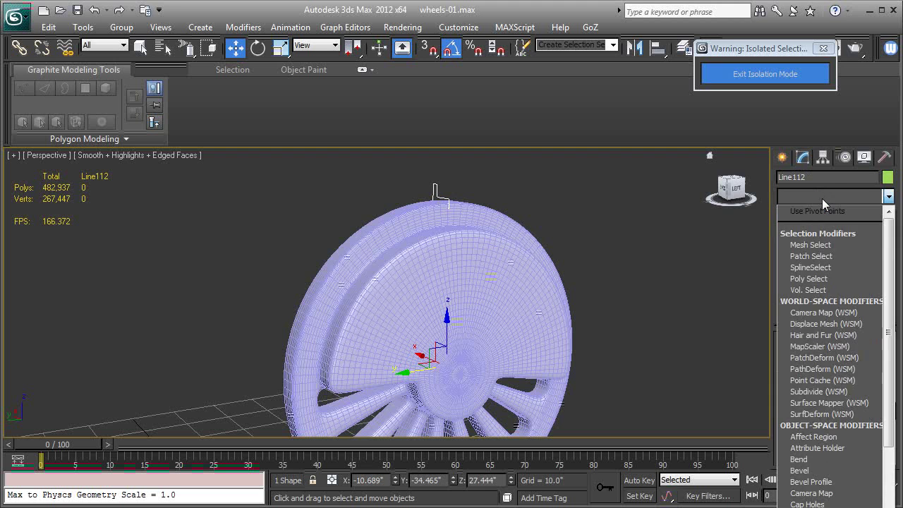
{"action": "key", "text": "l"}
{"action": "left_click", "coordinate": [810, 211]}
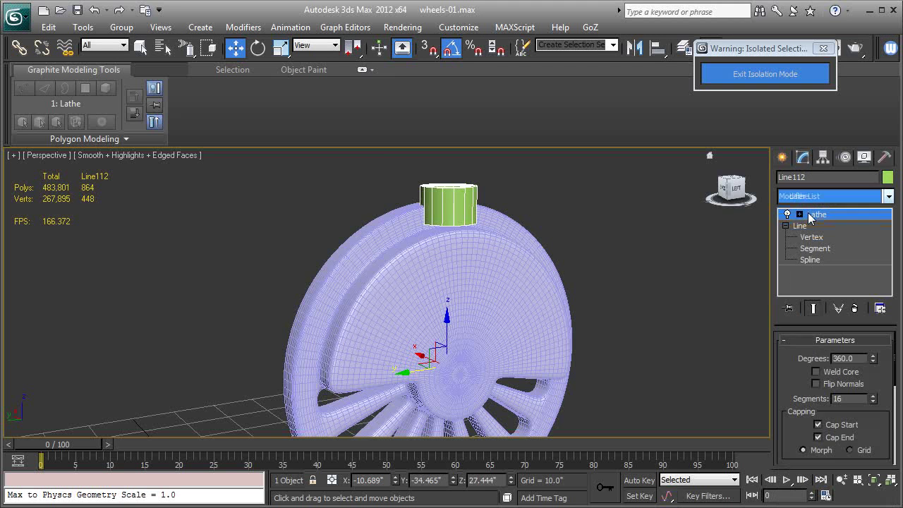
{"action": "scroll", "coordinate": [790, 367], "scroll_direction": "down", "scroll_amount": 3}
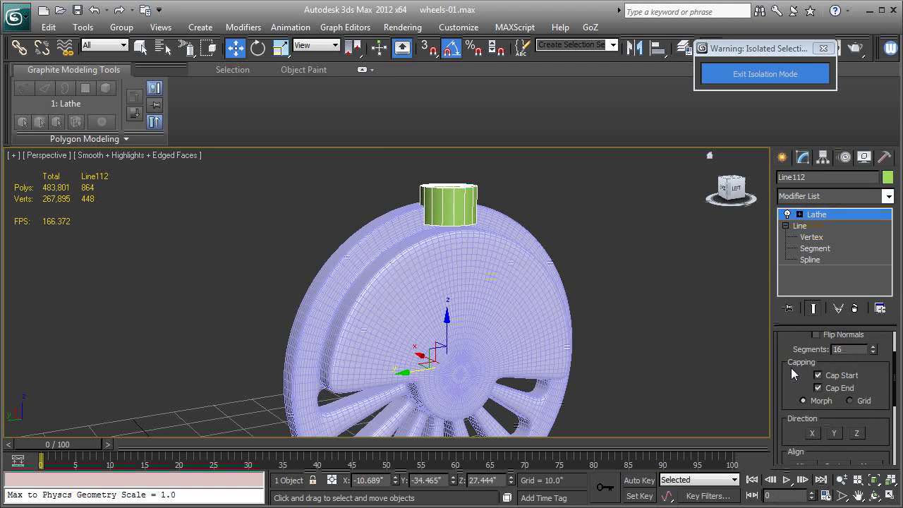
{"action": "left_click", "coordinate": [812, 433]}
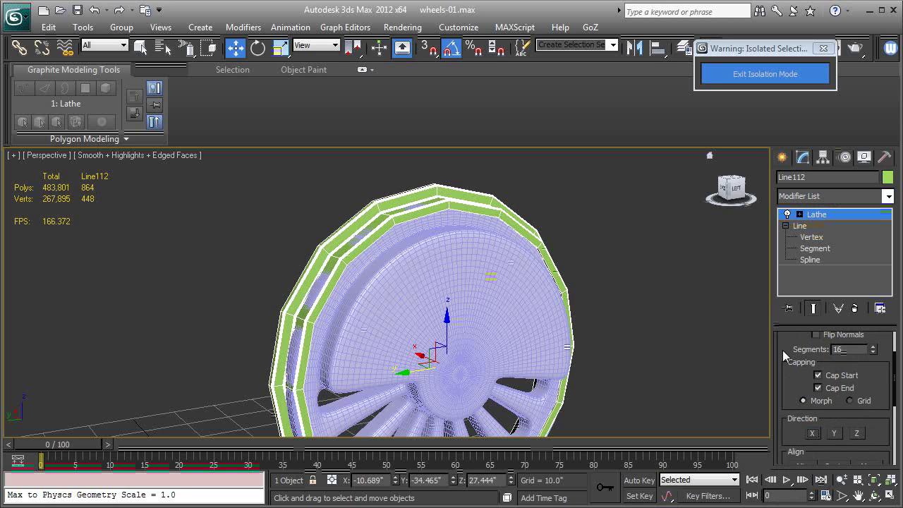
Step: Try 46 segments for the lathed tire, raise them to 62, and inspect the tire with and without edged faces
{"action": "left_click_drag", "start_coordinate": [848, 350], "coordinate": [796, 352]}
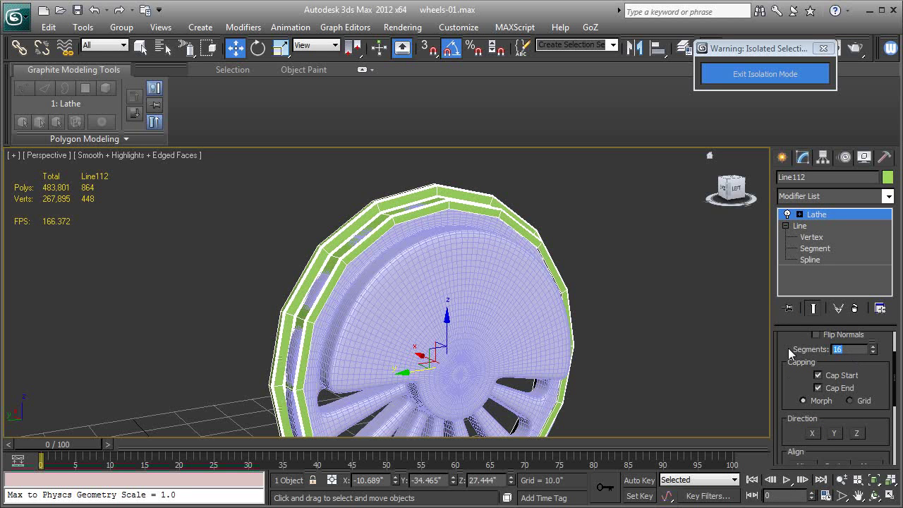
{"action": "type", "text": "46"}
{"action": "key", "text": "Return"}
{"action": "key", "text": "F4"}
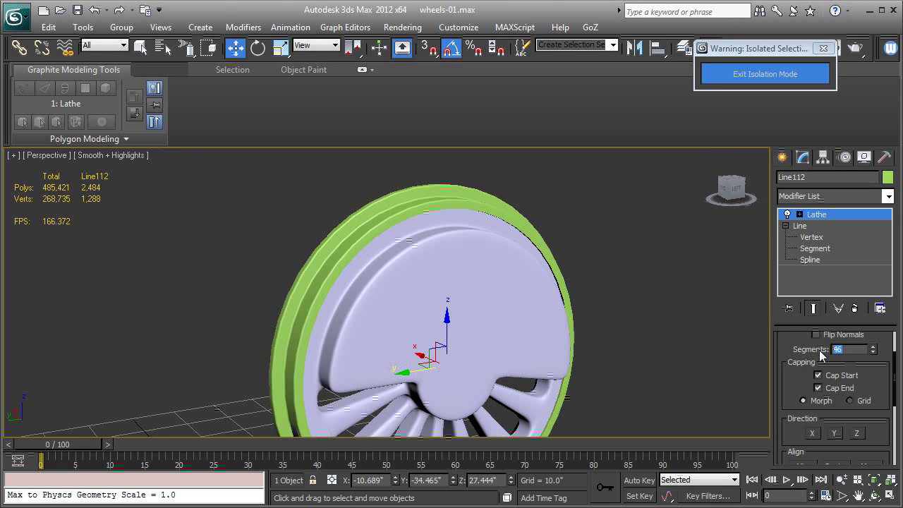
{"action": "type", "text": "52"}
{"action": "key", "text": "Return"}
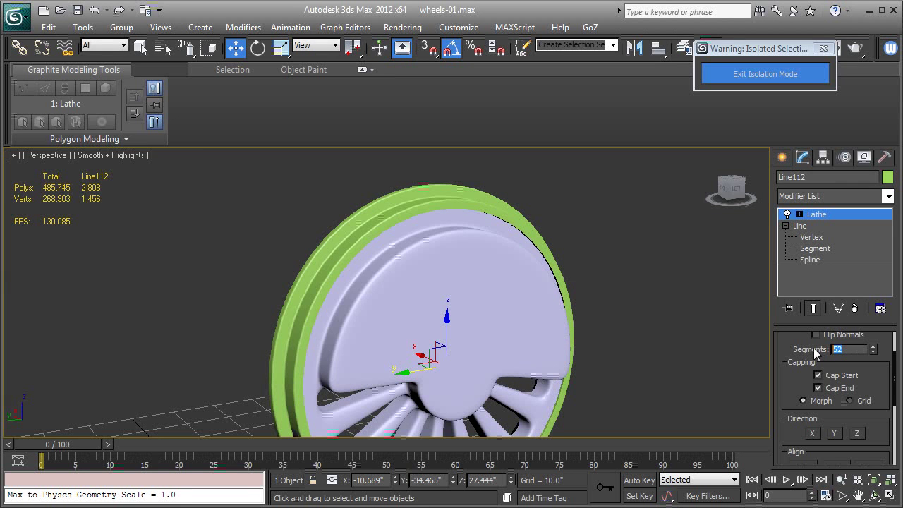
{"action": "middle_click_drag", "start_coordinate": [662, 329], "coordinate": [671, 336]}
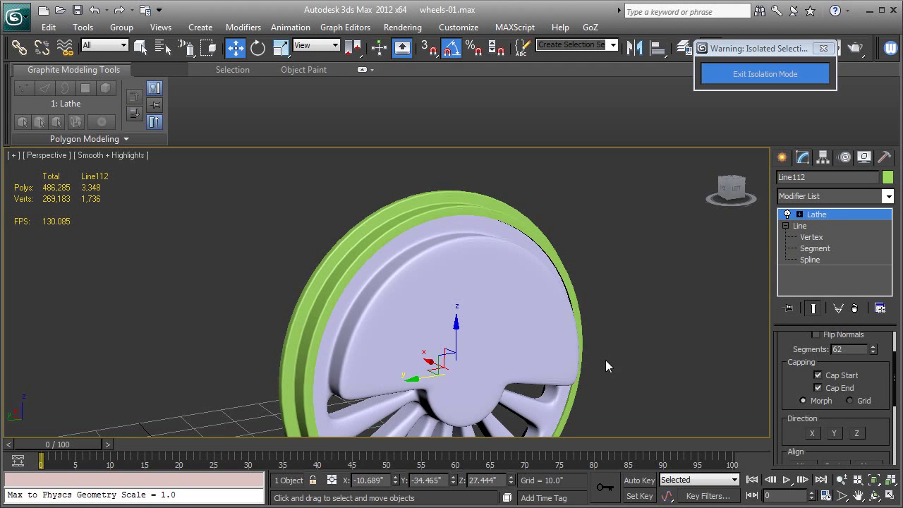
{"action": "middle_click_drag", "start_coordinate": [605, 359], "coordinate": [511, 349], "text": "alt"}
{"action": "key", "text": "F4"}
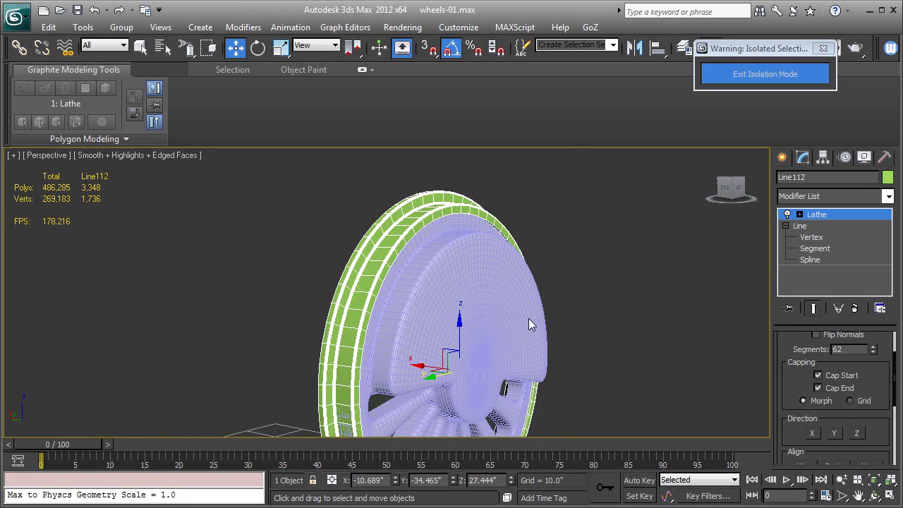
{"action": "scroll", "coordinate": [518, 331], "scroll_direction": "up", "scroll_amount": 4}
{"action": "key", "text": "F4"}
{"action": "middle_click_drag", "start_coordinate": [520, 331], "coordinate": [498, 302], "text": "alt"}
Step: Rename the lathed tire as wheel_tracker-01
{"action": "left_click_drag", "start_coordinate": [809, 180], "coordinate": [680, 180]}
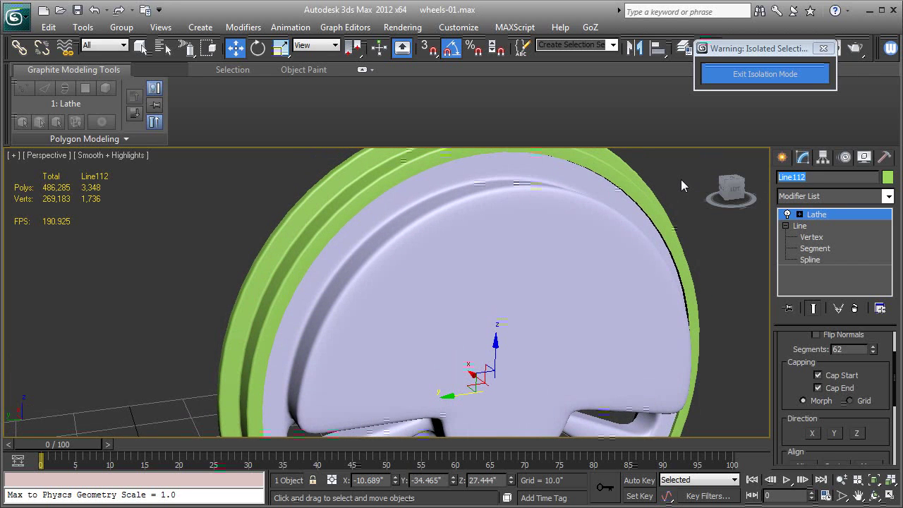
{"action": "type", "text": "wheel_tracker-01"}
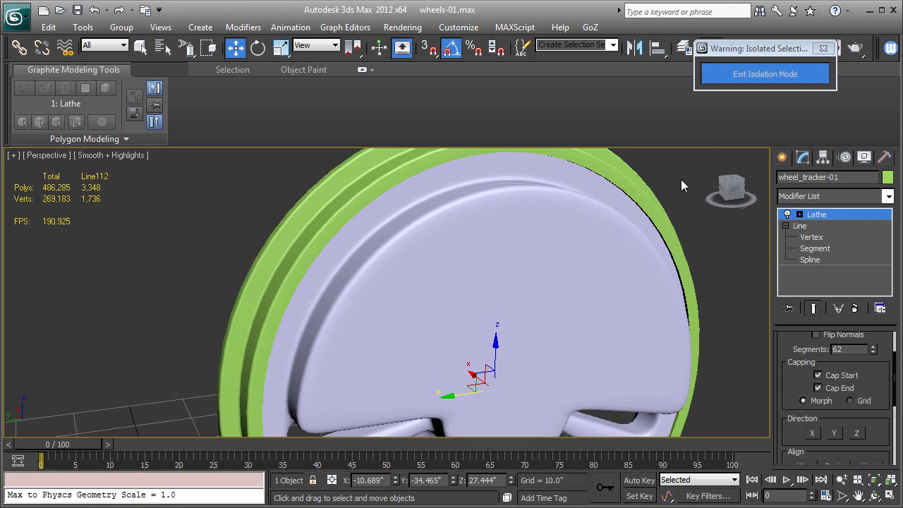
Step: Select the wheel and rename it as large_wheel-01
{"action": "left_click", "coordinate": [550, 320]}
{"action": "left_click", "coordinate": [780, 177]}
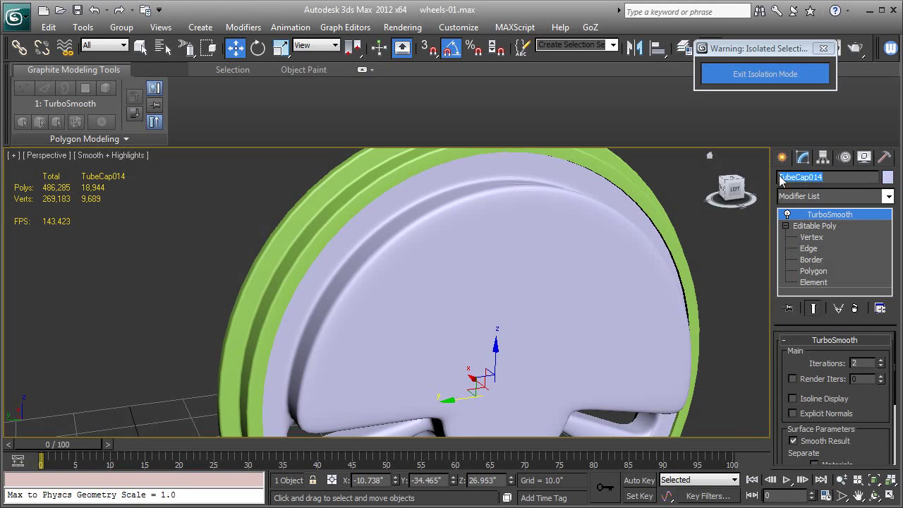
{"action": "type", "text": "wheel-01"}
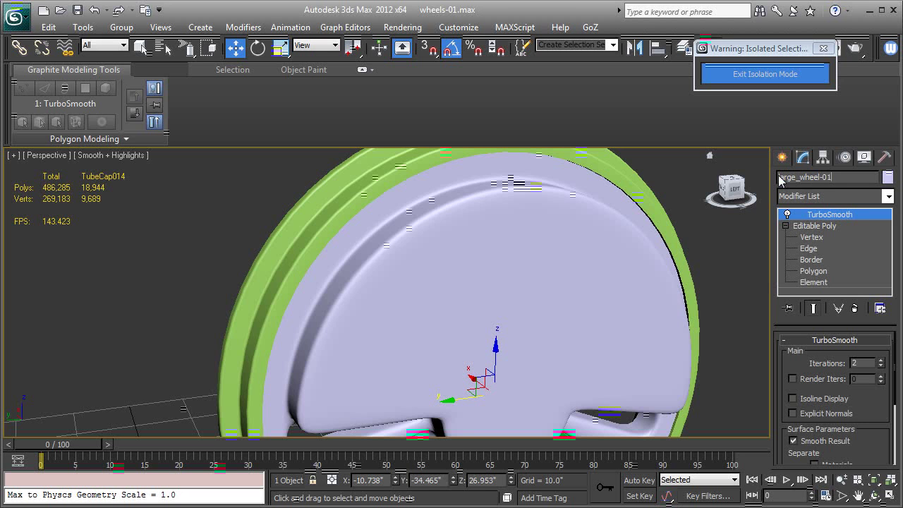
{"action": "key", "text": "Return"}
Step: Chamfer the wheel's center vertex by about 2.091 in with the open option on, cutting a round hole in the hub
{"action": "scroll", "coordinate": [647, 298], "scroll_direction": "down", "scroll_amount": 5}
{"action": "key", "text": "F4"}
{"action": "scroll", "coordinate": [610, 318], "scroll_direction": "up", "scroll_amount": 4}
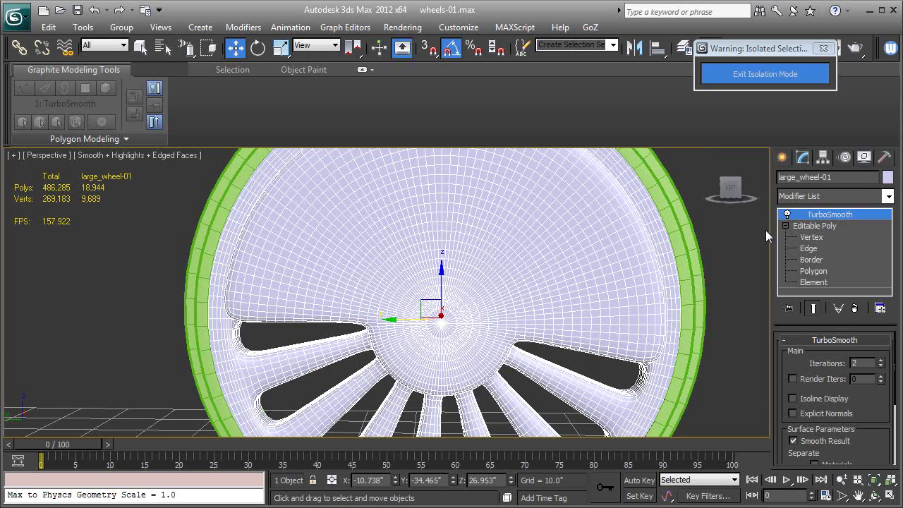
{"action": "left_click", "coordinate": [814, 271]}
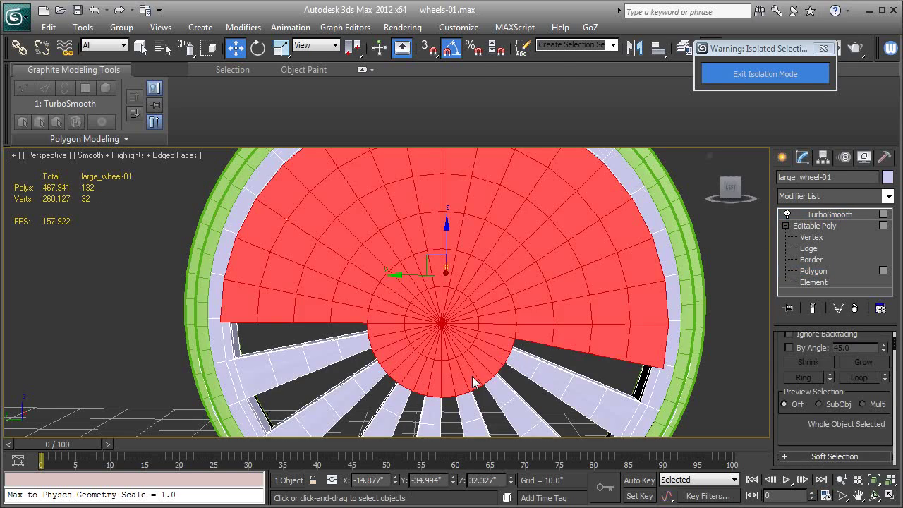
{"action": "scroll", "coordinate": [476, 328], "scroll_direction": "up", "scroll_amount": 4}
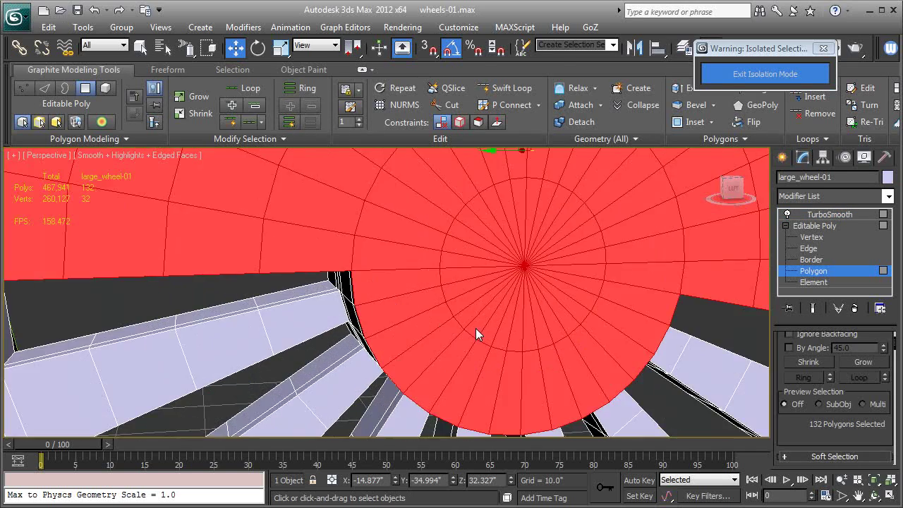
{"action": "left_click", "coordinate": [812, 237]}
{"action": "left_click", "coordinate": [419, 305]}
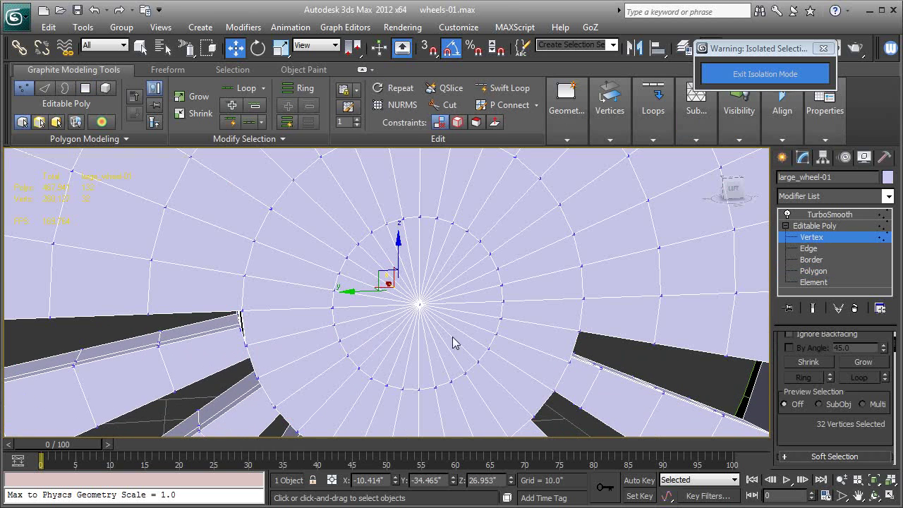
{"action": "scroll", "coordinate": [817, 421], "scroll_direction": "down", "scroll_amount": 5}
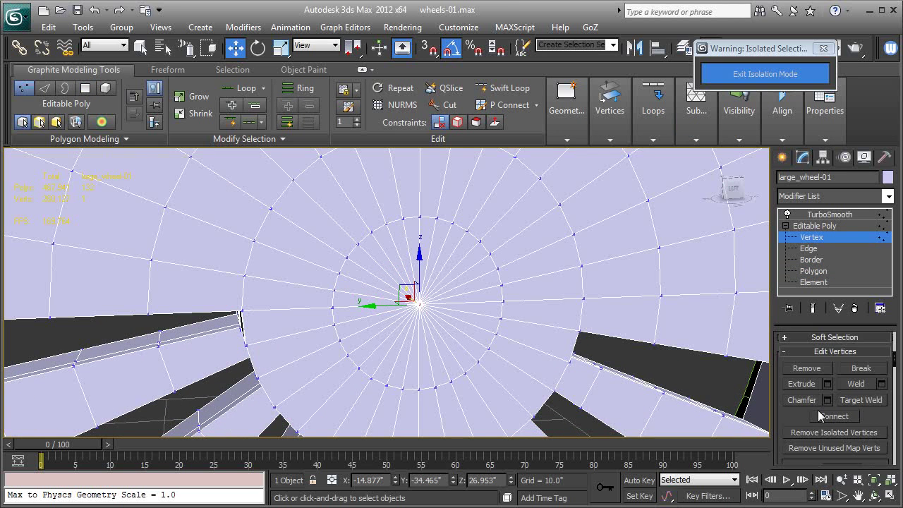
{"action": "left_click", "coordinate": [828, 378]}
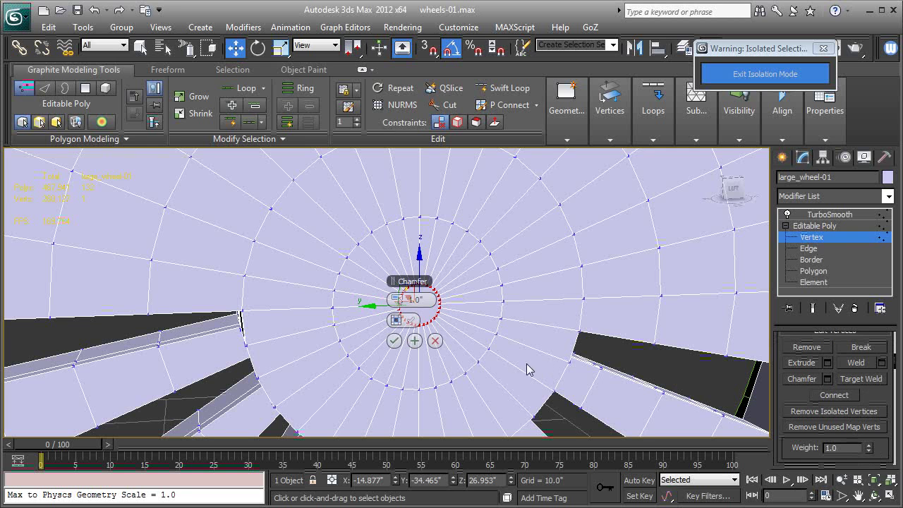
{"action": "left_click", "coordinate": [397, 321]}
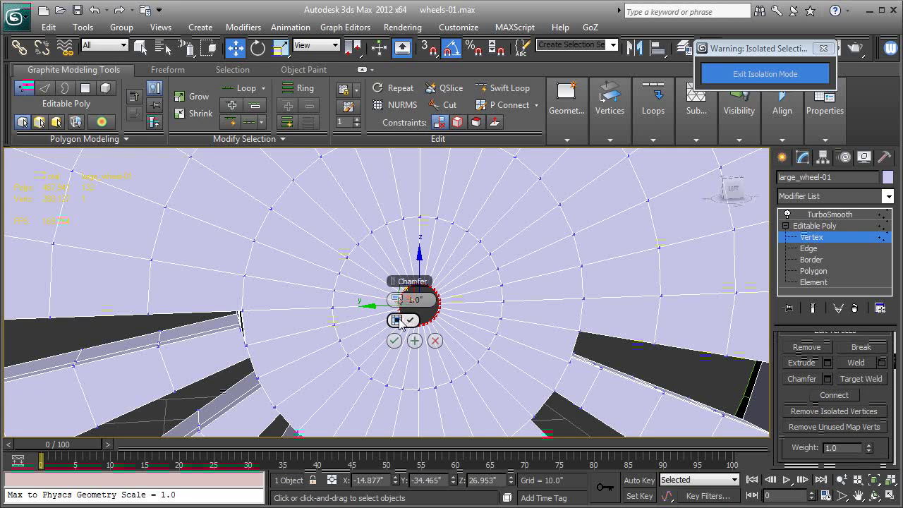
{"action": "left_click_drag", "start_coordinate": [397, 300], "coordinate": [406, 302]}
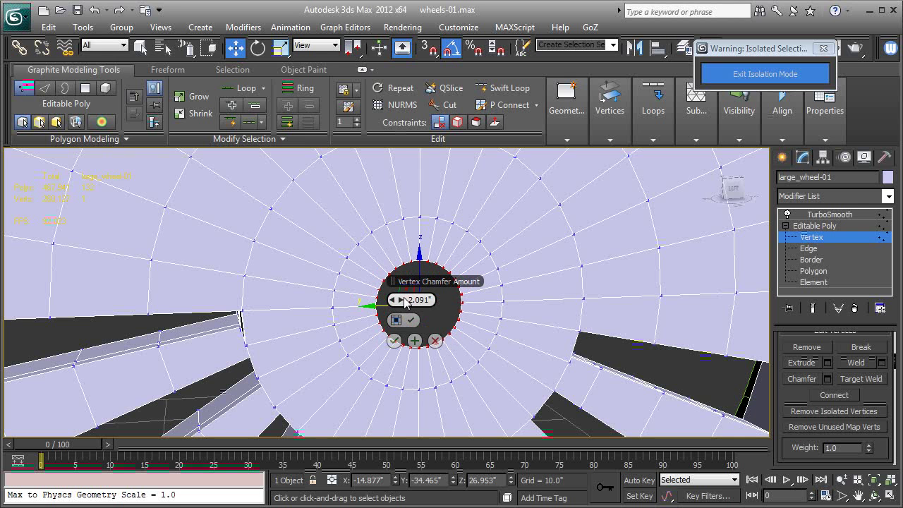
{"action": "left_click", "coordinate": [393, 340]}
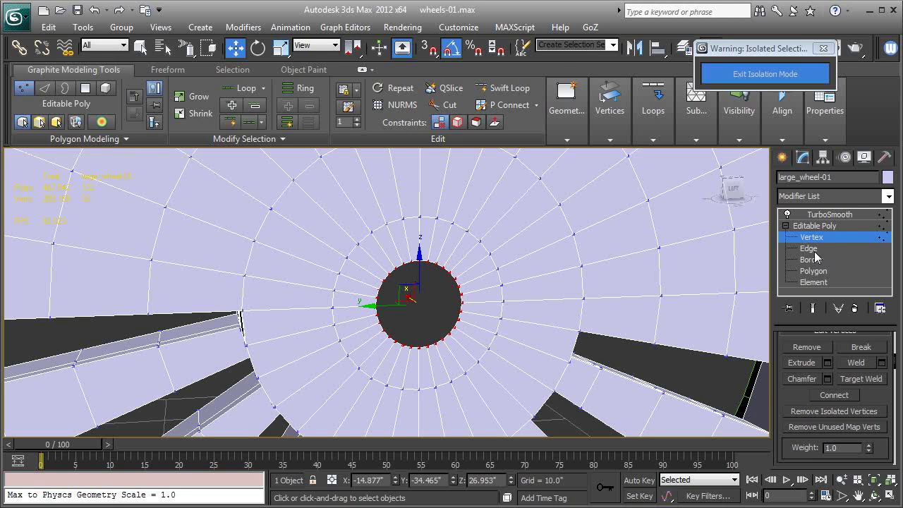
Step: Try an open chamfer of 1.474 in on the border of the hub's center hole
{"action": "left_click", "coordinate": [811, 259]}
{"action": "left_click", "coordinate": [460, 319]}
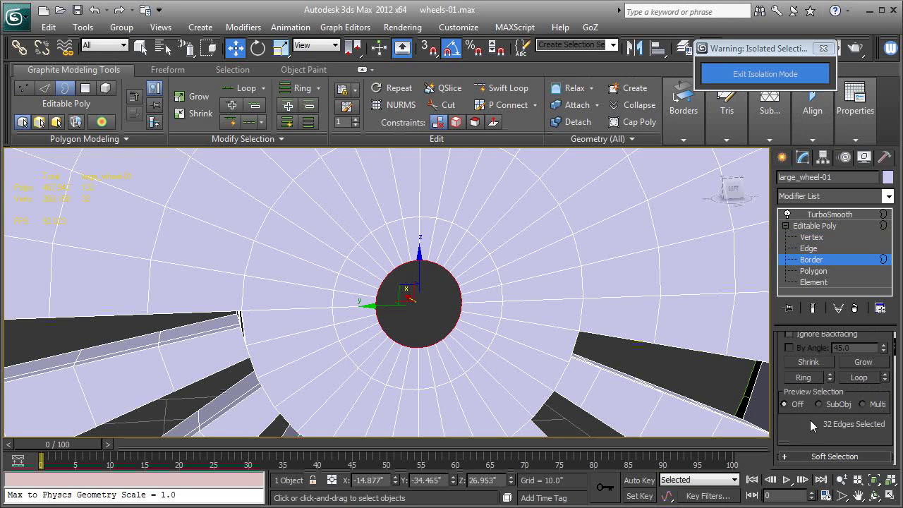
{"action": "scroll", "coordinate": [809, 416], "scroll_direction": "down", "scroll_amount": 5}
{"action": "left_click", "coordinate": [828, 383]}
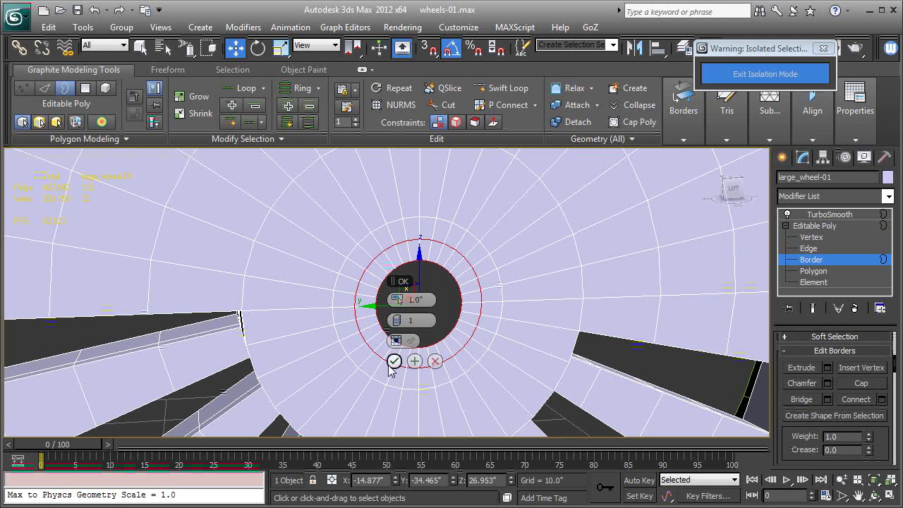
{"action": "left_click", "coordinate": [396, 341]}
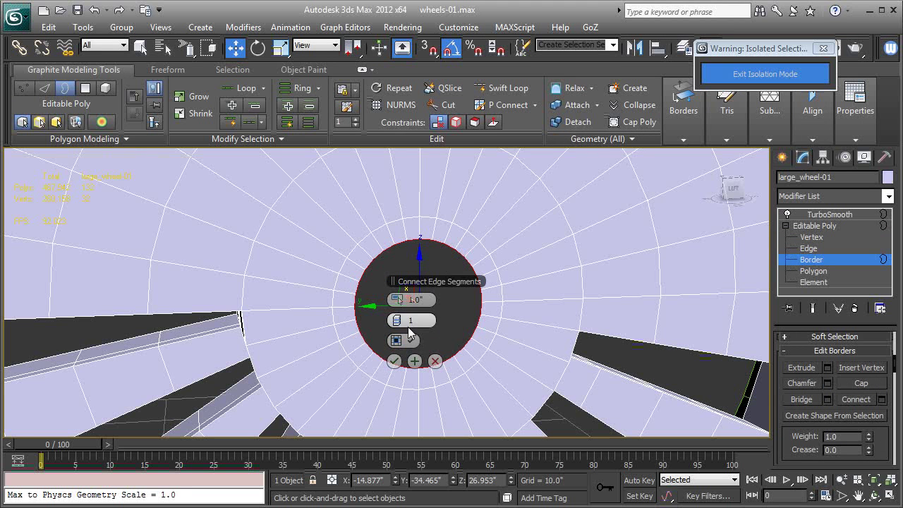
{"action": "left_click_drag", "start_coordinate": [397, 300], "coordinate": [402, 303]}
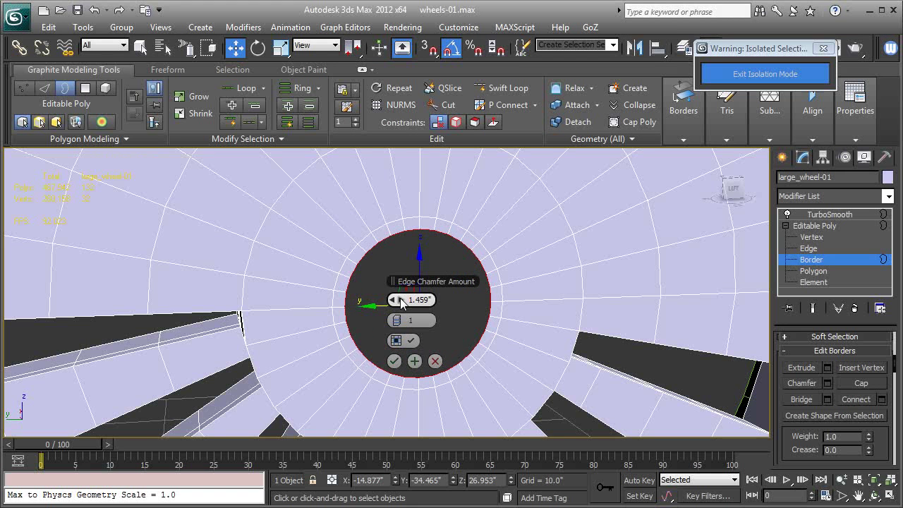
{"action": "left_click", "coordinate": [395, 360]}
{"action": "middle_click_drag", "start_coordinate": [425, 361], "coordinate": [434, 374], "text": "alt"}
{"action": "key", "text": "ctrl+z"}
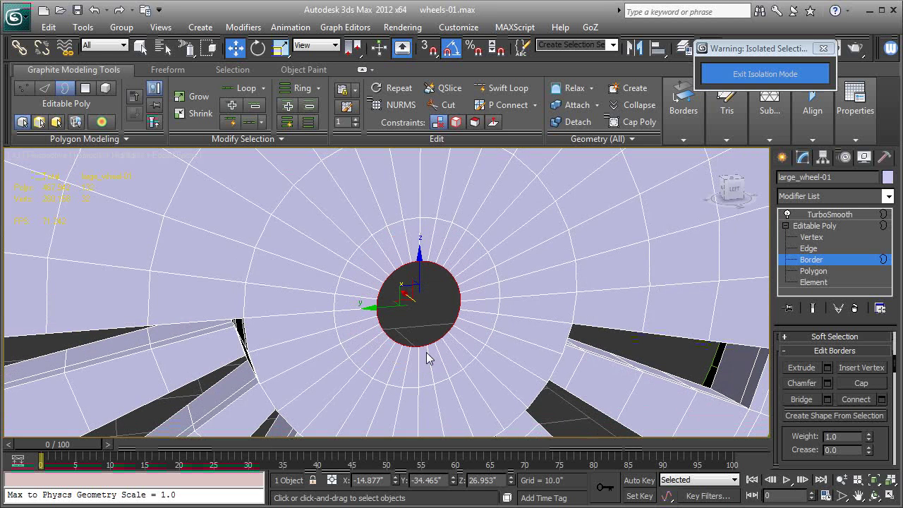
Step: Chamfer the center hole's border by 1.0 in with one segment and the open option off
{"action": "left_click", "coordinate": [828, 383]}
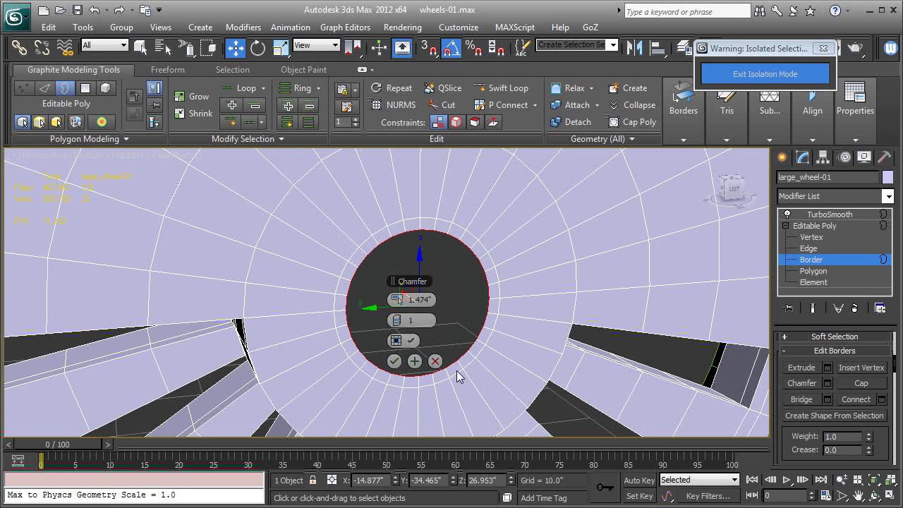
{"action": "left_click", "coordinate": [400, 342]}
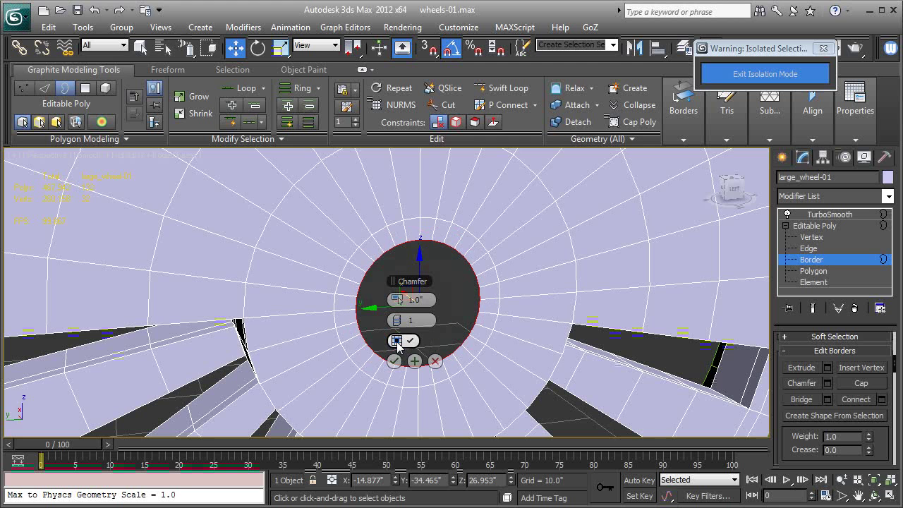
{"action": "left_click", "coordinate": [397, 342]}
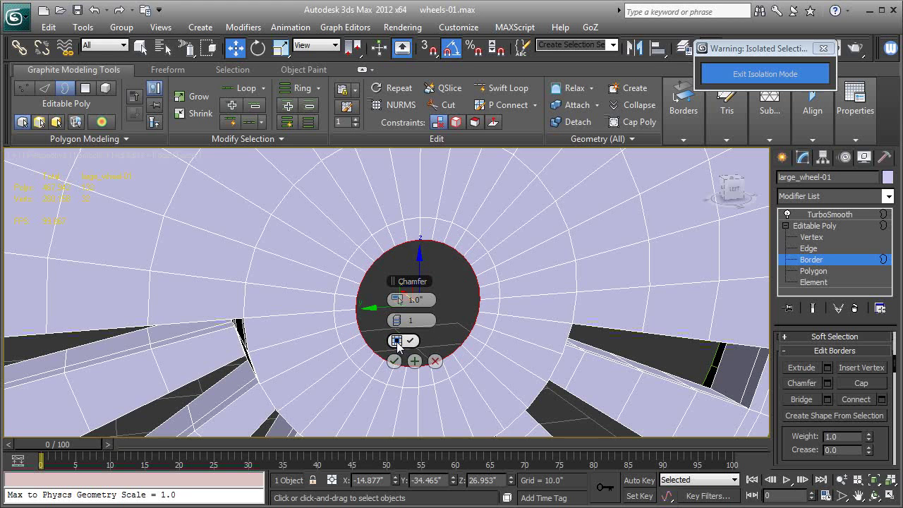
{"action": "left_click", "coordinate": [397, 341]}
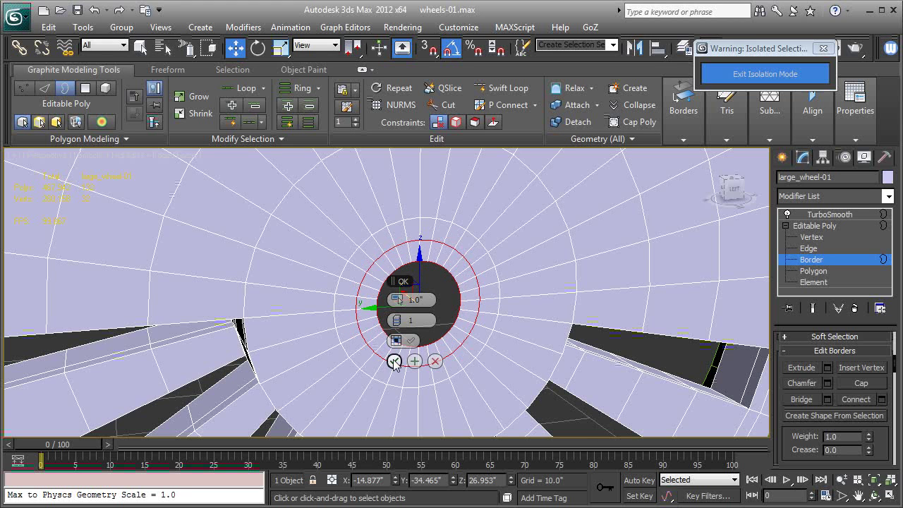
{"action": "left_click", "coordinate": [395, 362]}
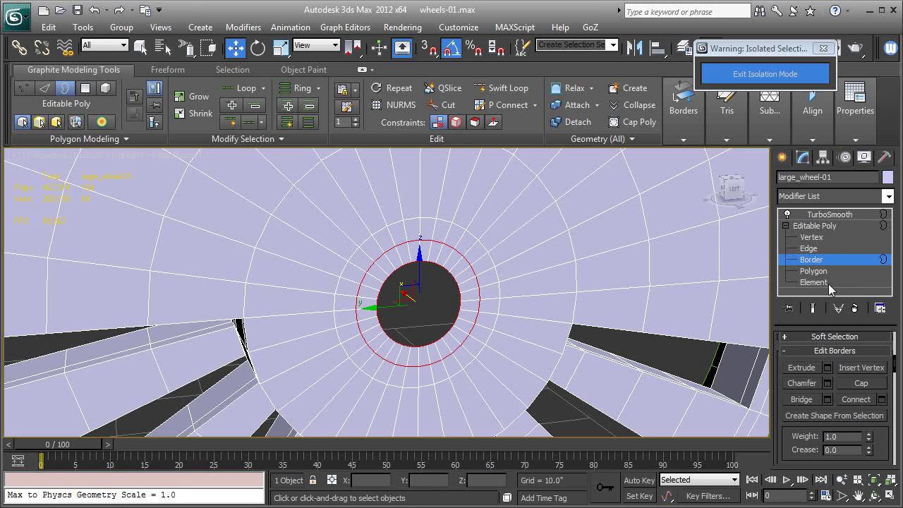
Step: Select only the center hole's inner border and extrude it inward along X to about -14.0 in as the hole's wall
{"action": "left_click", "coordinate": [449, 332]}
{"action": "middle_click_drag", "start_coordinate": [394, 326], "coordinate": [420, 330], "text": "alt"}
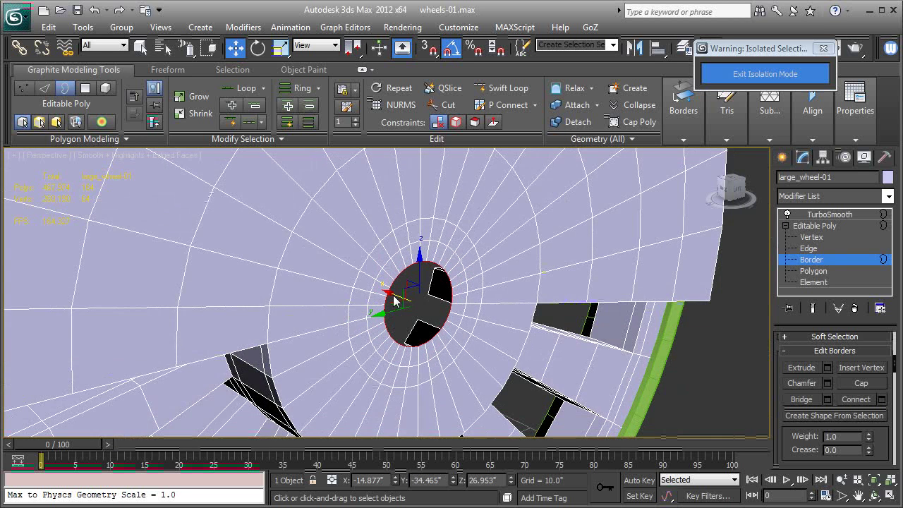
{"action": "left_click_drag", "start_coordinate": [394, 300], "coordinate": [382, 299]}
{"action": "key", "text": "F4"}
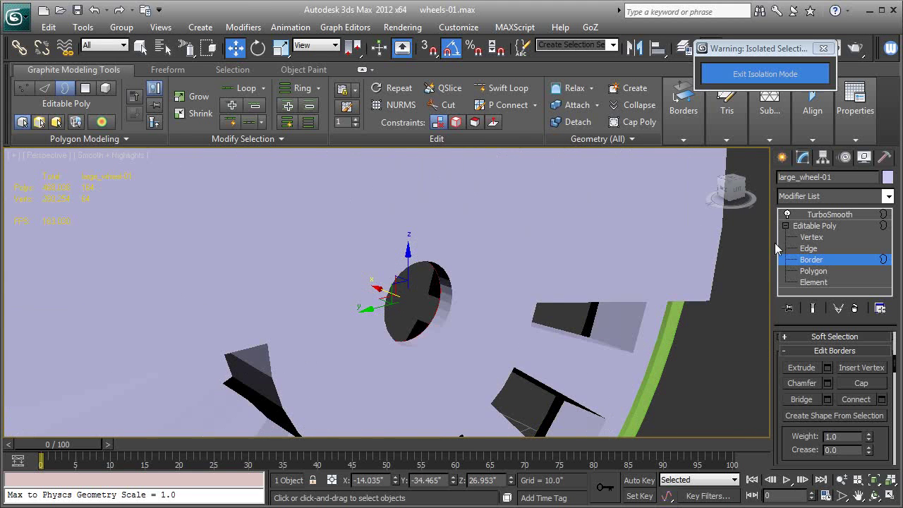
Step: Return to the TurboSmooth level and inspect the smoothed center hole with edged faces shown
{"action": "left_click", "coordinate": [821, 216]}
{"action": "middle_click_drag", "start_coordinate": [703, 330], "coordinate": [668, 326], "text": "alt"}
{"action": "key", "text": "F4"}
{"action": "scroll", "coordinate": [541, 331], "scroll_direction": "up", "scroll_amount": 3}
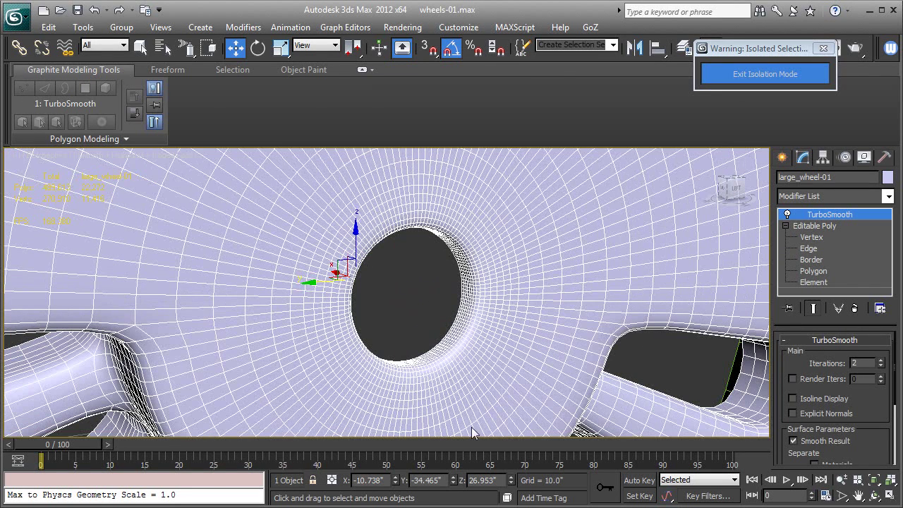
Step: Select the ring of radial edges around the hub's center hole and convert it to a face selection
{"action": "left_click", "coordinate": [813, 271]}
{"action": "left_click", "coordinate": [492, 267]}
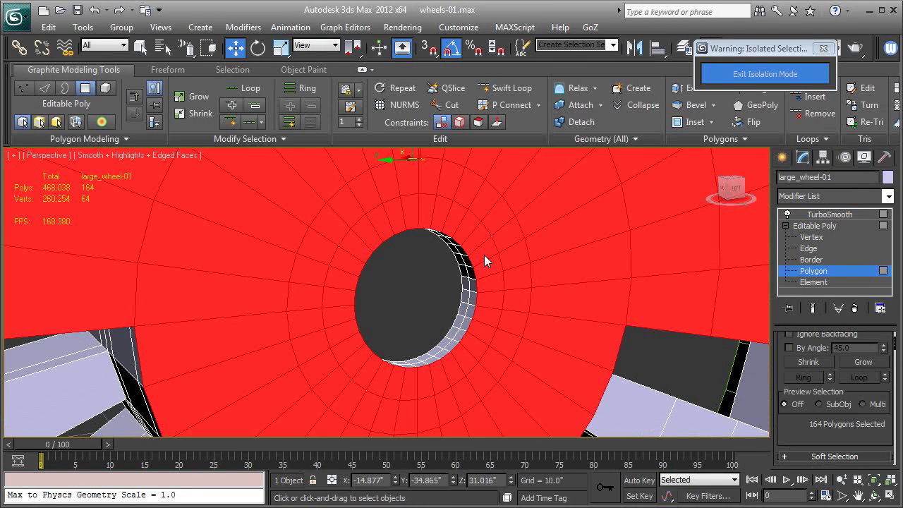
{"action": "left_click", "coordinate": [484, 255]}
{"action": "left_click", "coordinate": [828, 250]}
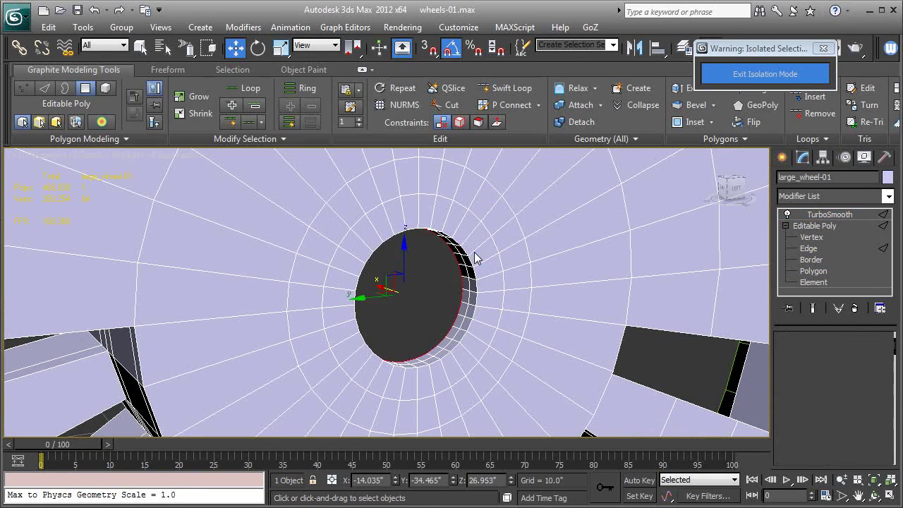
{"action": "left_click", "coordinate": [481, 253]}
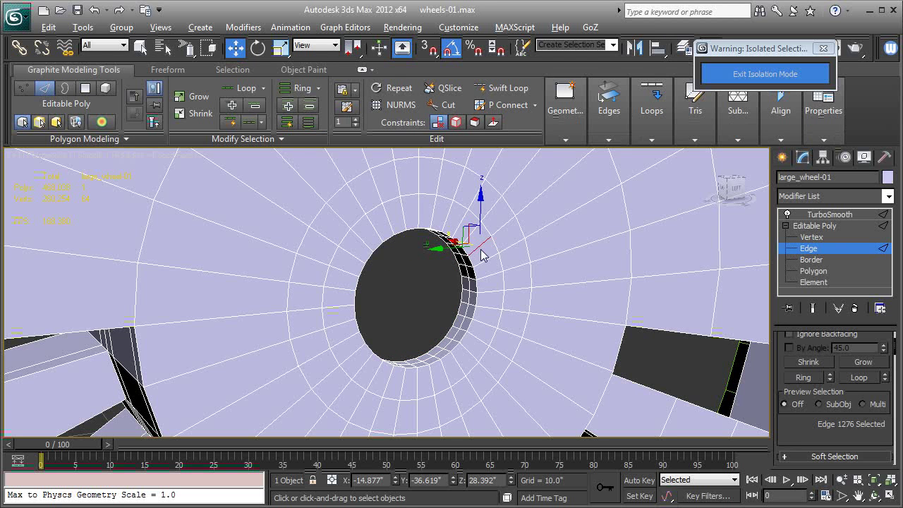
{"action": "double_click", "coordinate": [481, 251]}
{"action": "right_click", "coordinate": [477, 246]}
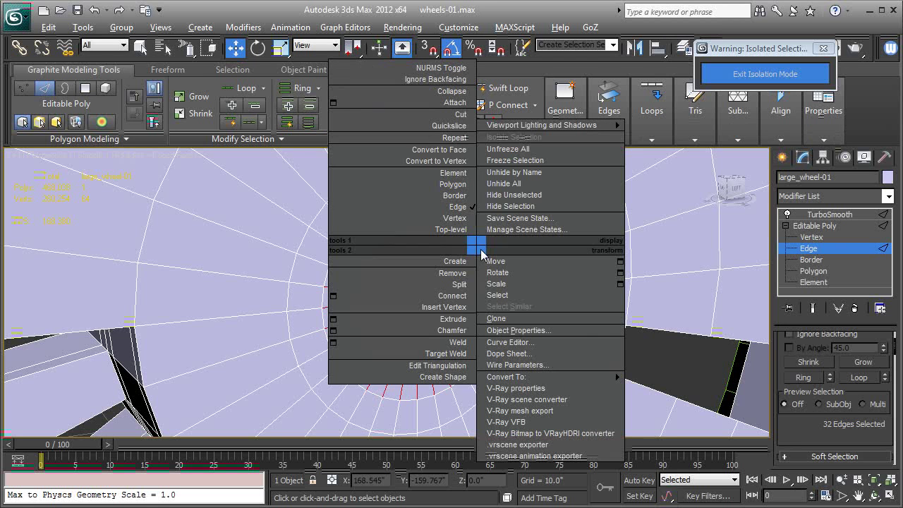
{"action": "left_click", "coordinate": [462, 150]}
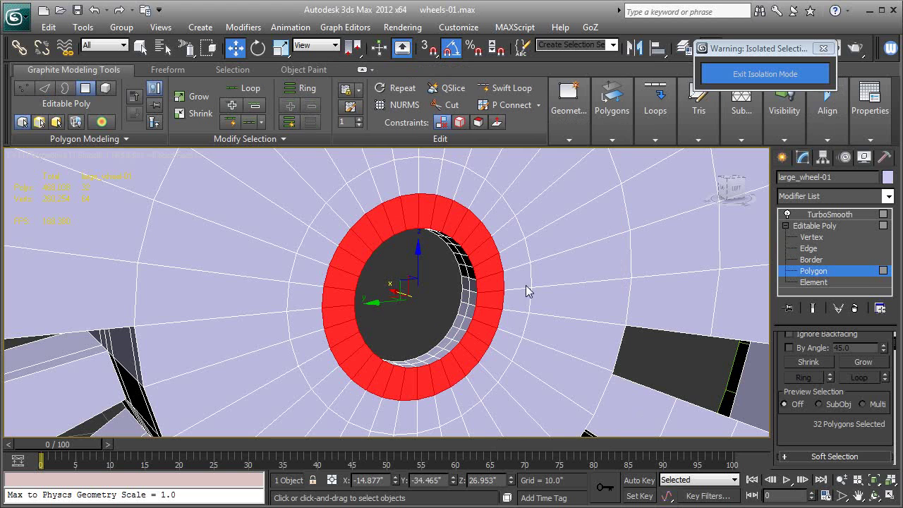
Step: Extrude the selected polygon ring around the center hole outward by 0.498 in
{"action": "middle_click_drag", "start_coordinate": [512, 299], "coordinate": [536, 325], "text": "alt"}
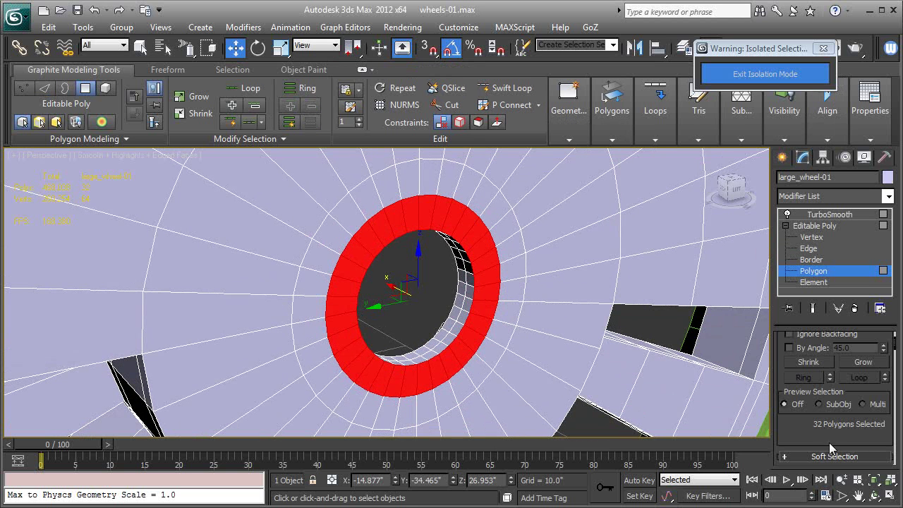
{"action": "scroll", "coordinate": [821, 443], "scroll_direction": "down", "scroll_amount": 4}
{"action": "left_click", "coordinate": [828, 423]}
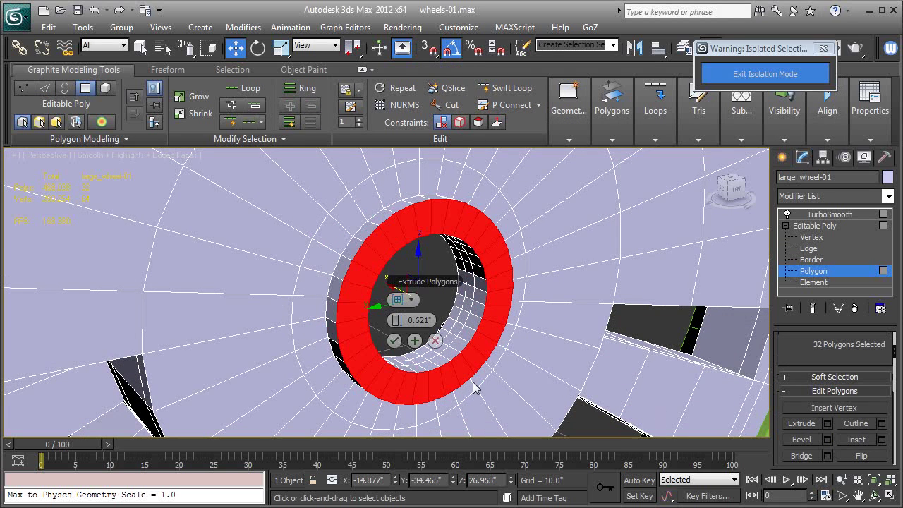
{"action": "left_click_drag", "start_coordinate": [399, 319], "coordinate": [399, 319]}
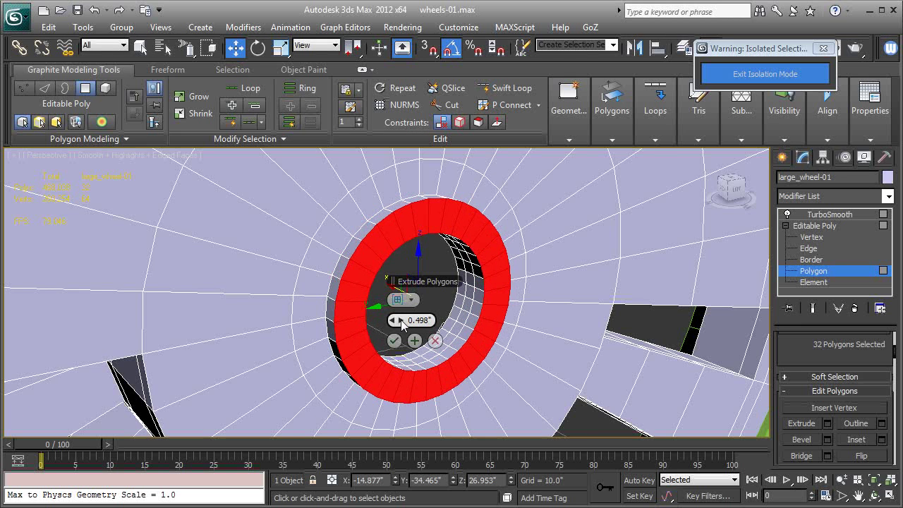
{"action": "left_click", "coordinate": [398, 342]}
Step: Select the outer edge loop of the extruded rim and move it along X to about -15.045 in, sloping the rim toward the hub face
{"action": "left_click", "coordinate": [808, 248]}
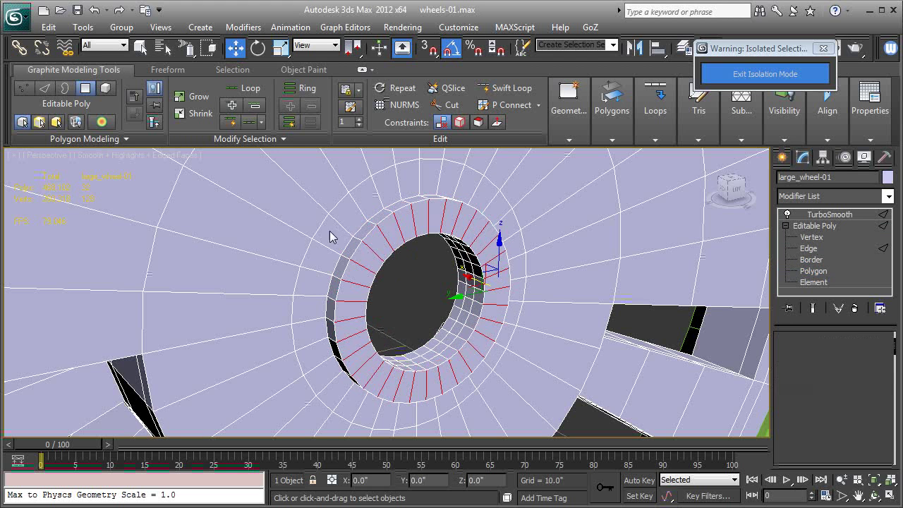
{"action": "left_click", "coordinate": [368, 239]}
{"action": "double_click", "coordinate": [365, 239]}
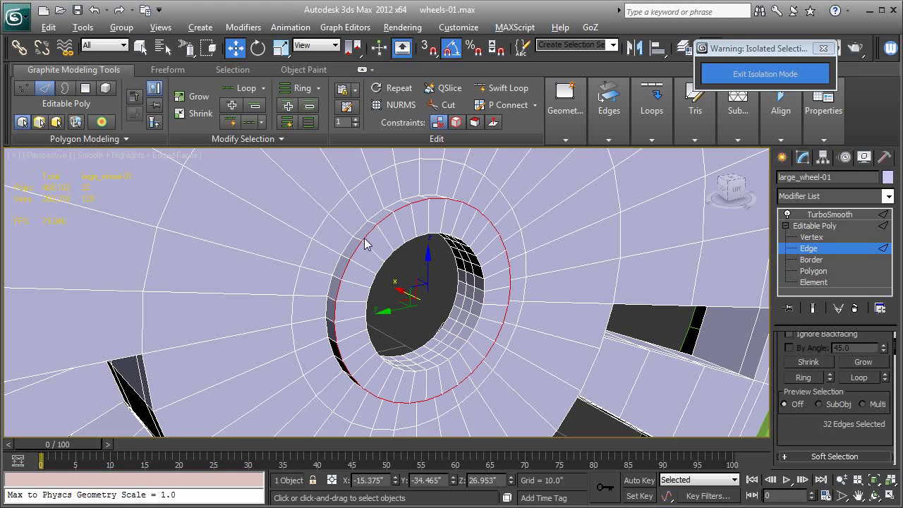
{"action": "left_click_drag", "start_coordinate": [400, 295], "coordinate": [393, 293]}
Step: Return to the TurboSmooth level, hide the edged faces and inspect the smoothed rim and the whole wheel
{"action": "left_click", "coordinate": [813, 226]}
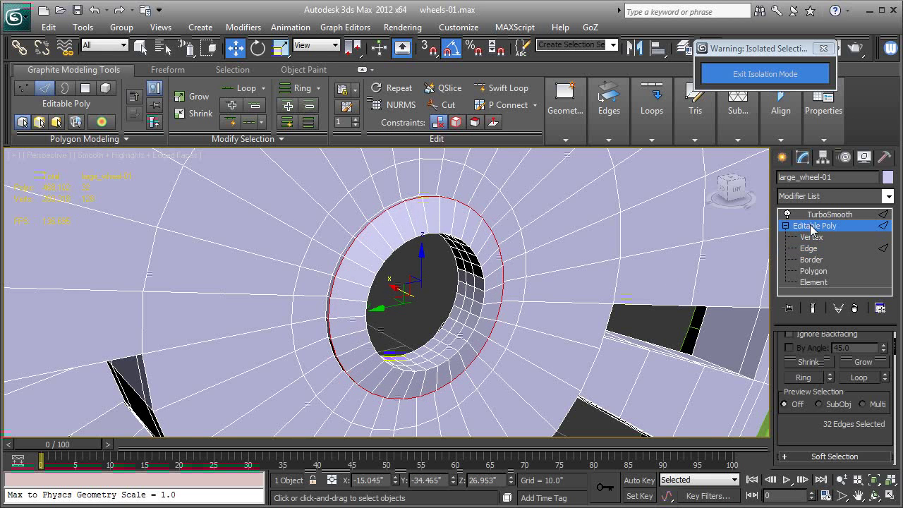
{"action": "left_click", "coordinate": [787, 216]}
{"action": "key", "text": "F4"}
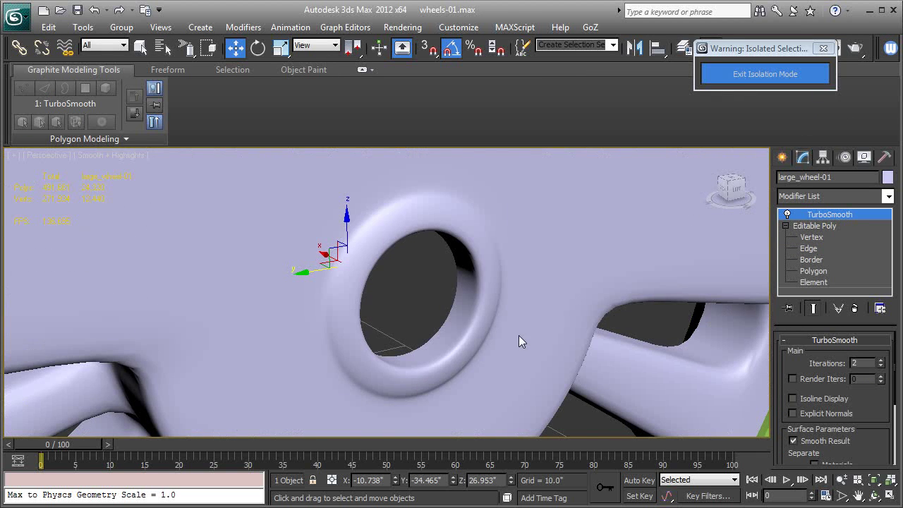
{"action": "scroll", "coordinate": [518, 335], "scroll_direction": "down", "scroll_amount": 8}
{"action": "middle_click_drag", "start_coordinate": [468, 328], "coordinate": [576, 339], "text": "alt"}
{"action": "middle_click_drag", "start_coordinate": [509, 364], "coordinate": [483, 272], "text": "alt"}
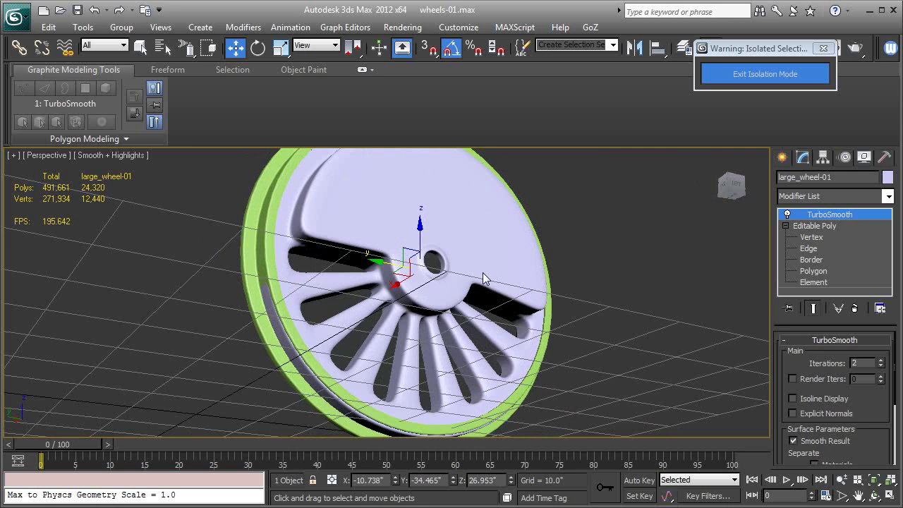
Step: Select the green lathed tire wheel_tracker-01 and lower it along Z to about 27.116 in to center it around the wheel
{"action": "left_click", "coordinate": [260, 240]}
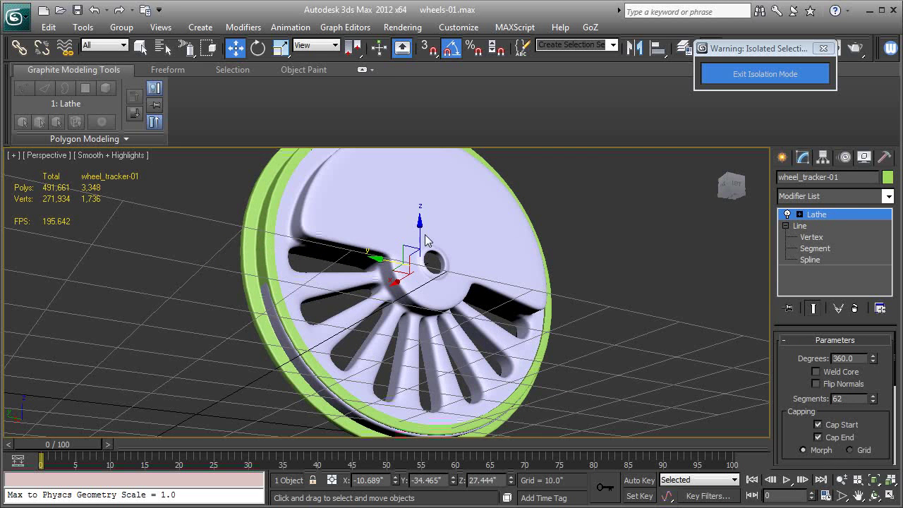
{"action": "left_click_drag", "start_coordinate": [421, 237], "coordinate": [420, 240]}
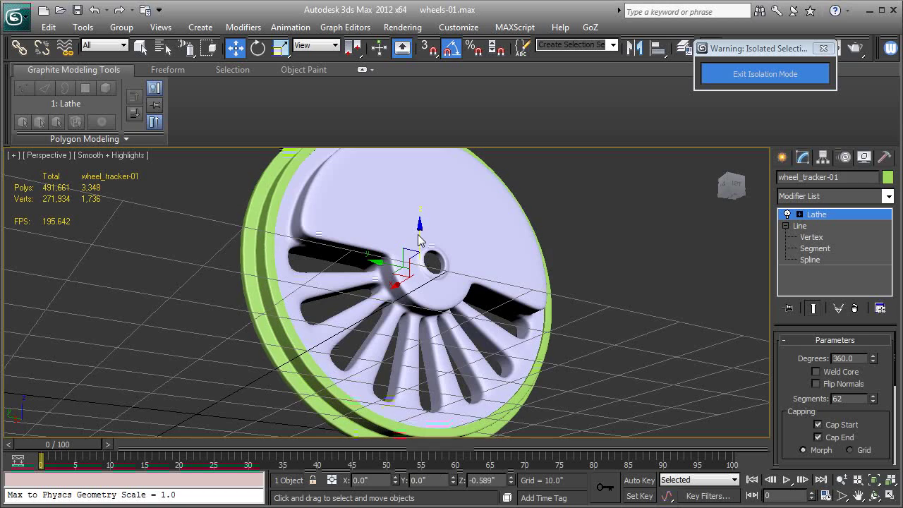
{"action": "middle_click_drag", "start_coordinate": [418, 240], "coordinate": [711, 309], "text": "alt"}
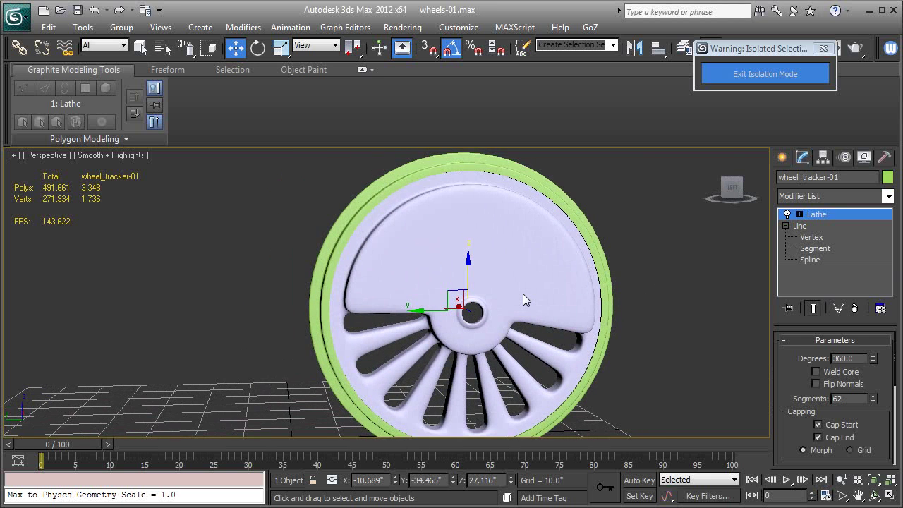
{"action": "middle_click_drag", "start_coordinate": [538, 294], "coordinate": [513, 260], "text": "alt"}
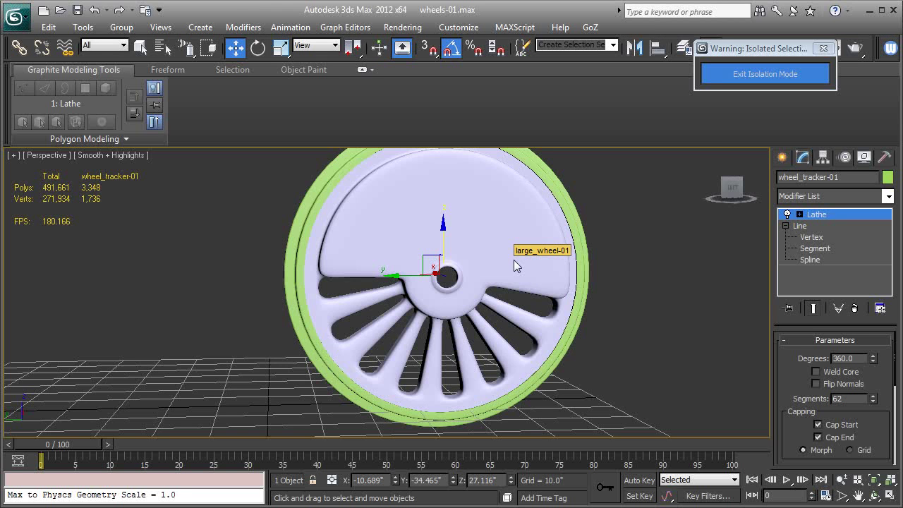
{"action": "middle_click_drag", "start_coordinate": [529, 284], "coordinate": [528, 322]}
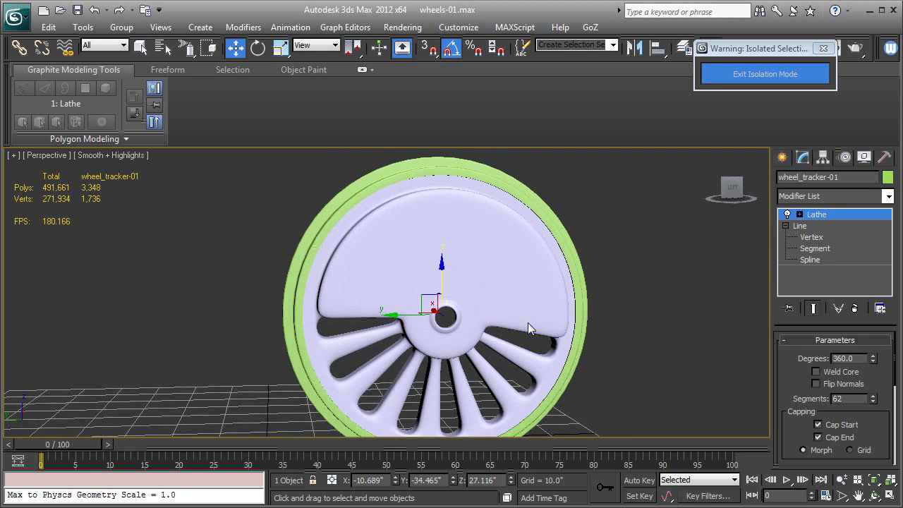